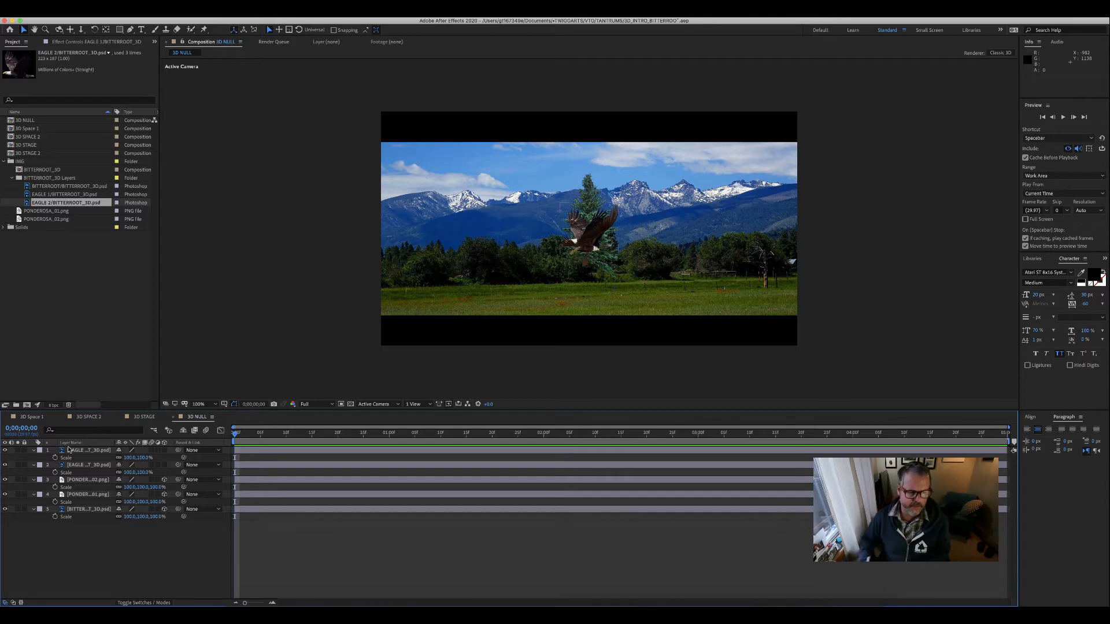
# Convert the two eagle layers of the 3D NULL composition into 3D layers
pyautogui.click(167, 450)
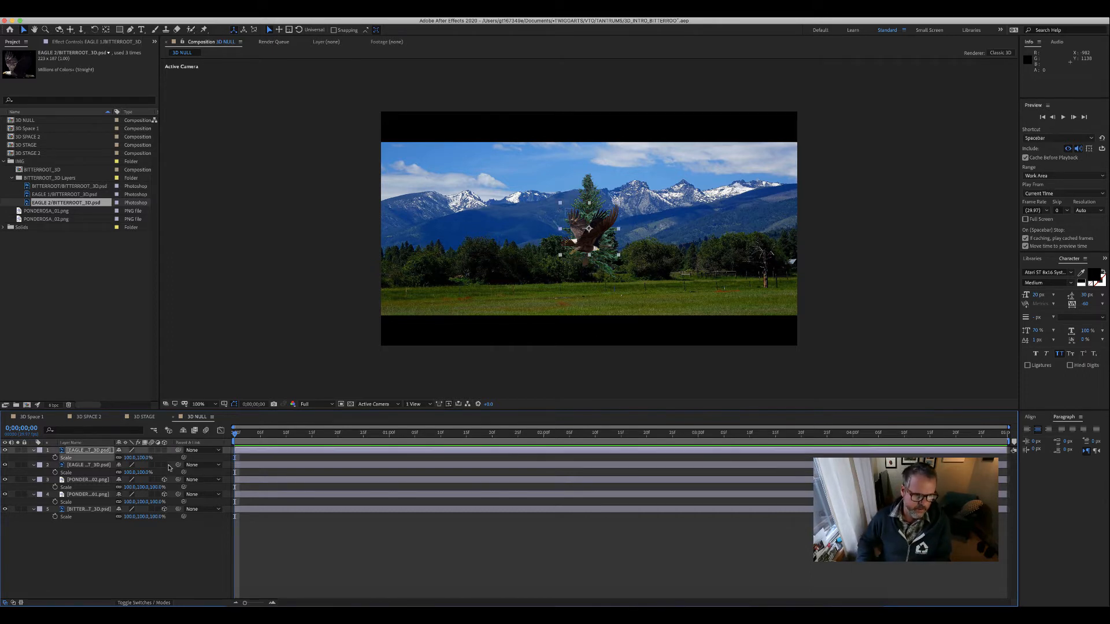
pyautogui.click(164, 465)
pyautogui.click(164, 450)
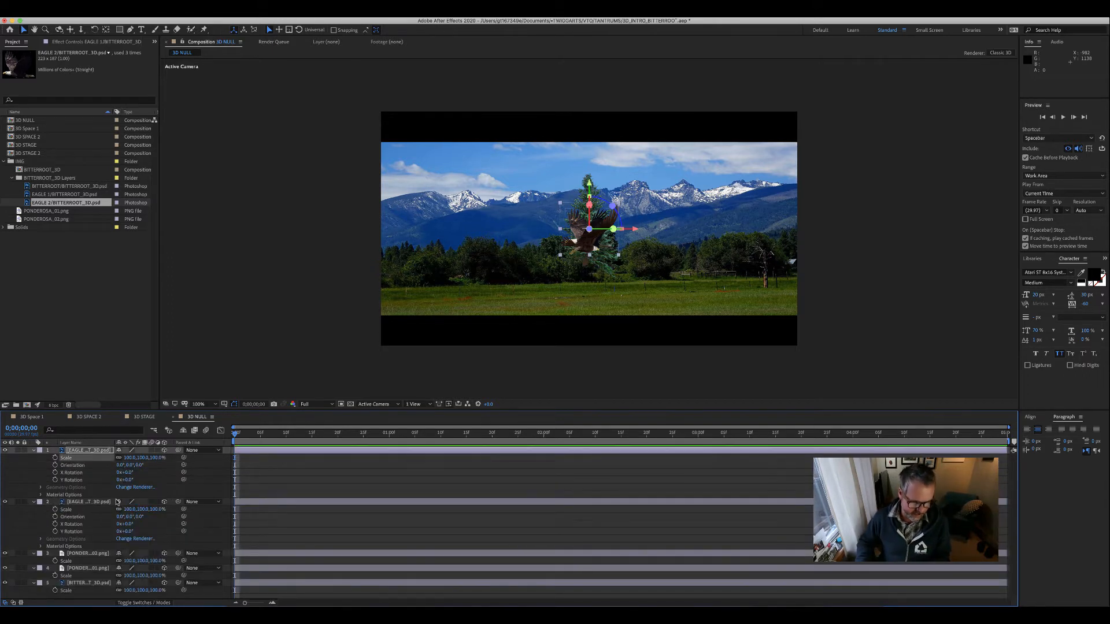
# Collapse the expanded properties of all five layers in the timeline and clear the layer selection
pyautogui.press('super+a')
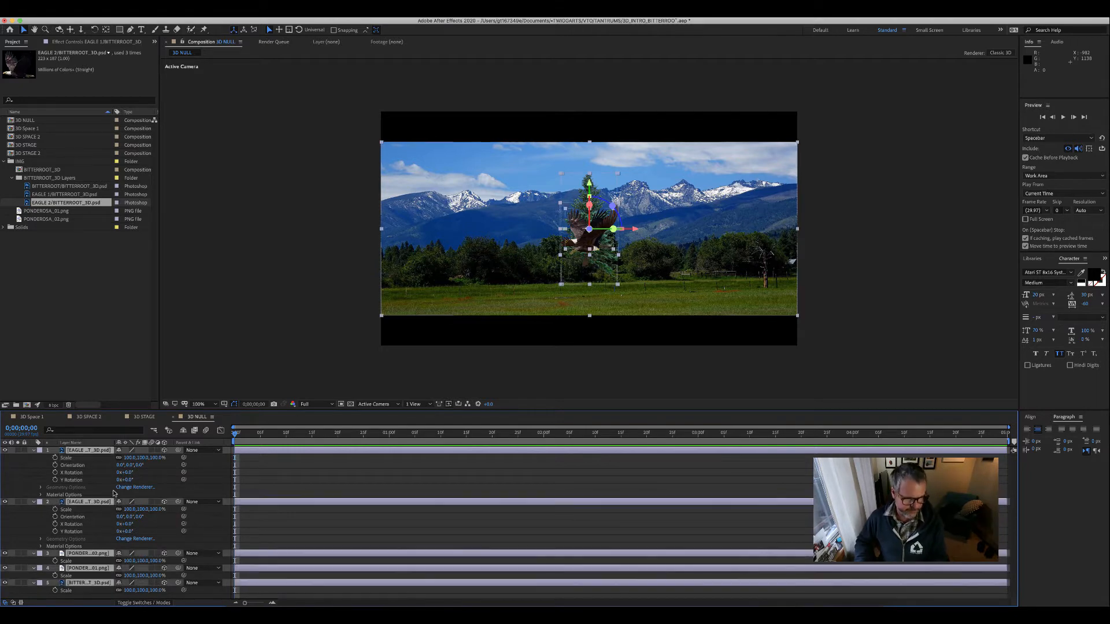
pyautogui.keyDown('super'); pyautogui.click(39, 451); pyautogui.keyUp('super')
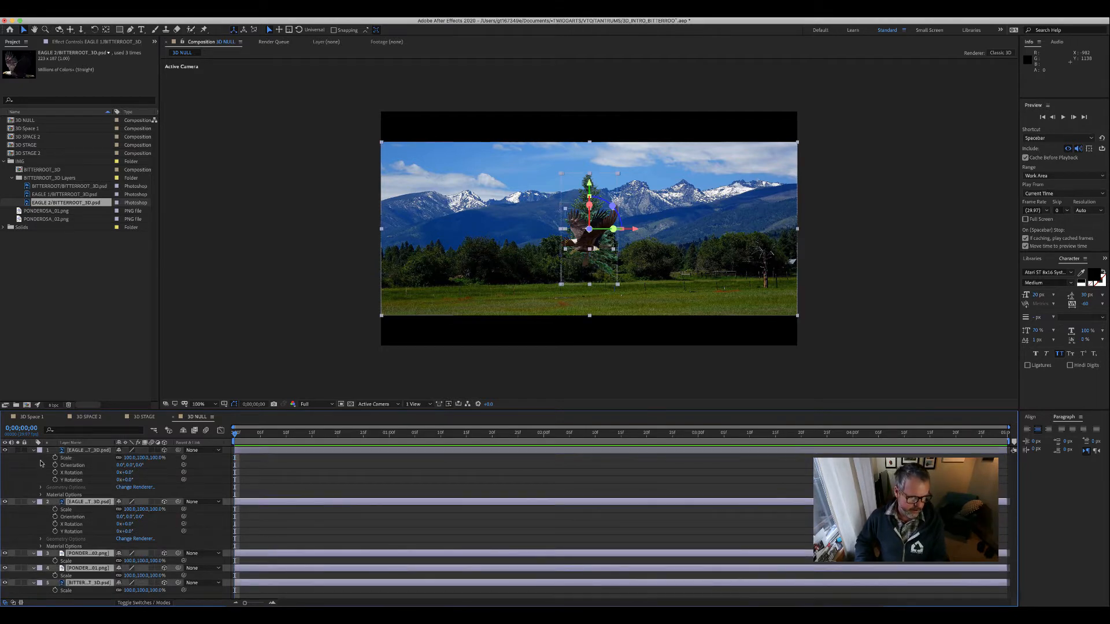
pyautogui.click(34, 451)
pyautogui.keyDown('super'); pyautogui.click(38, 457); pyautogui.keyUp('super')
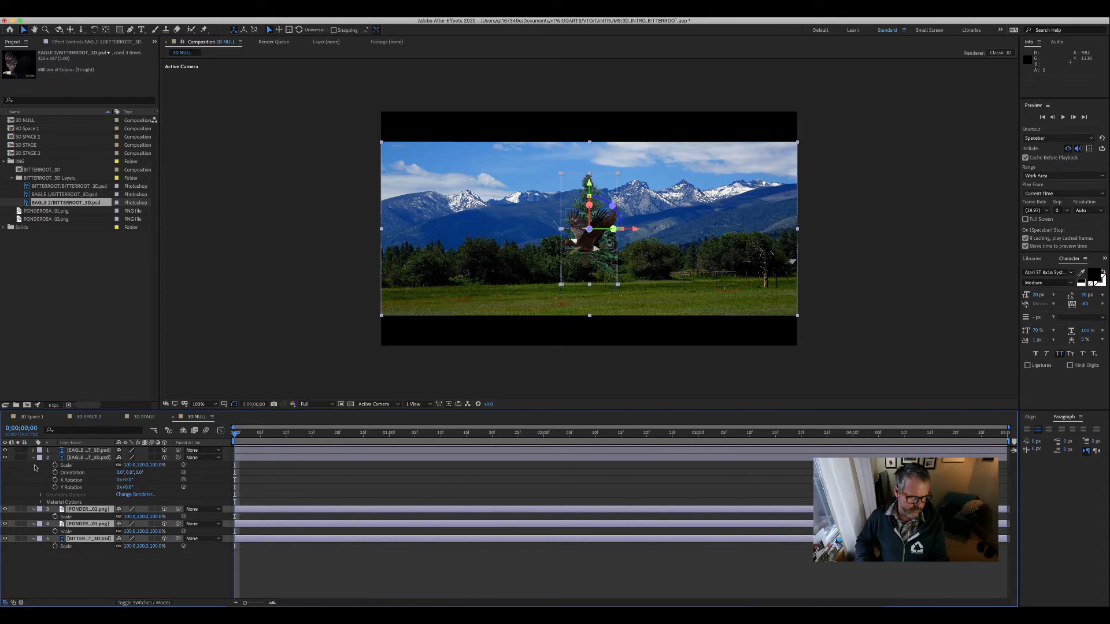
pyautogui.click(34, 458)
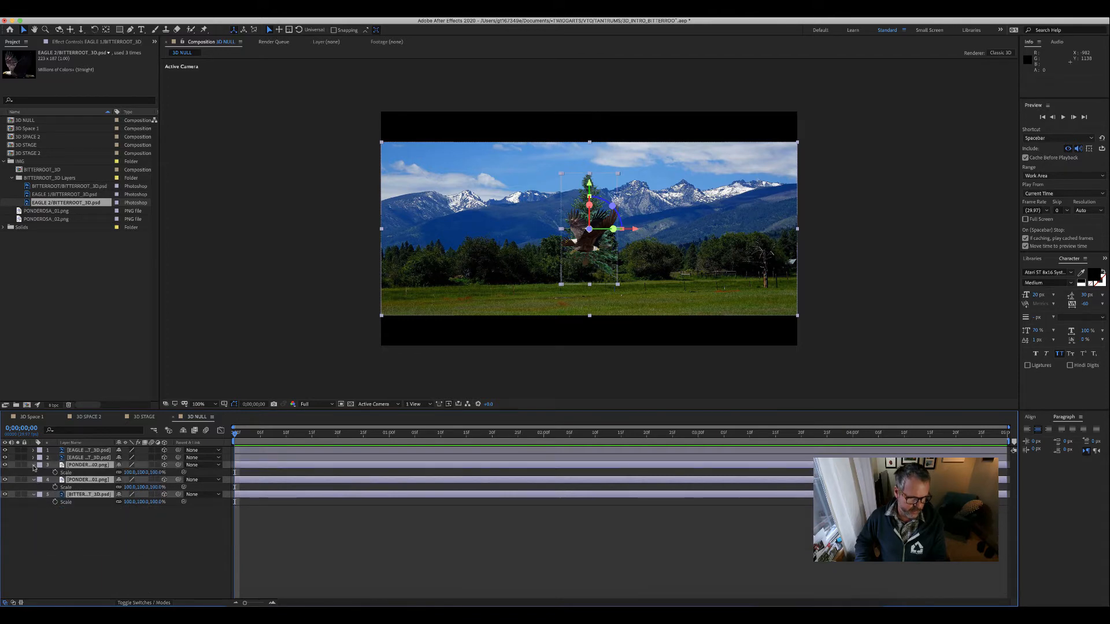
pyautogui.click(34, 480)
pyautogui.click(34, 480)
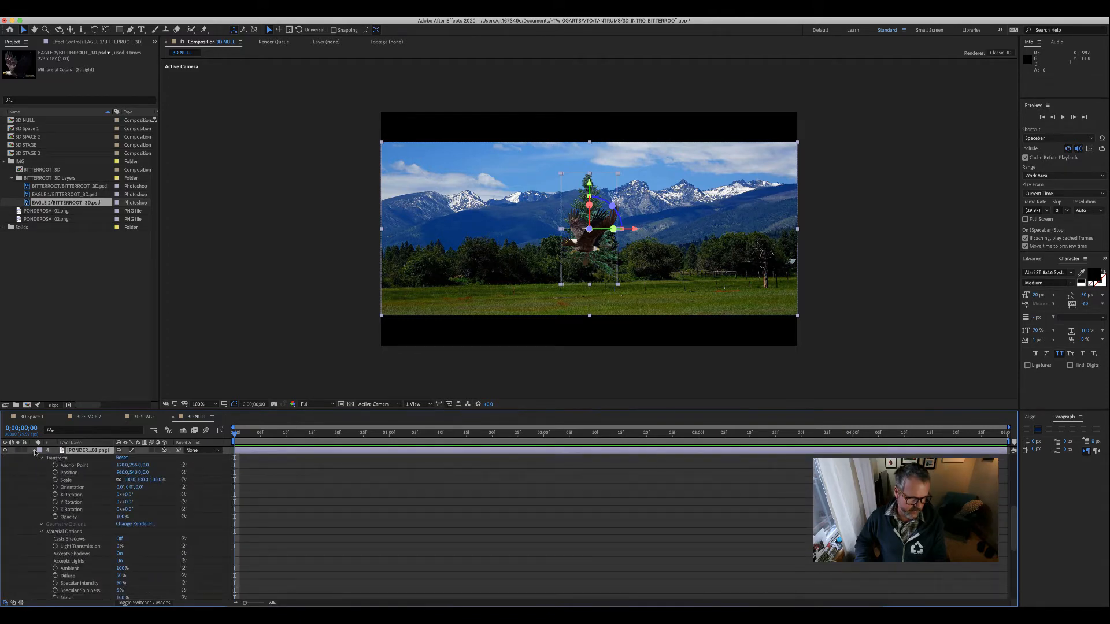
pyautogui.click(33, 450)
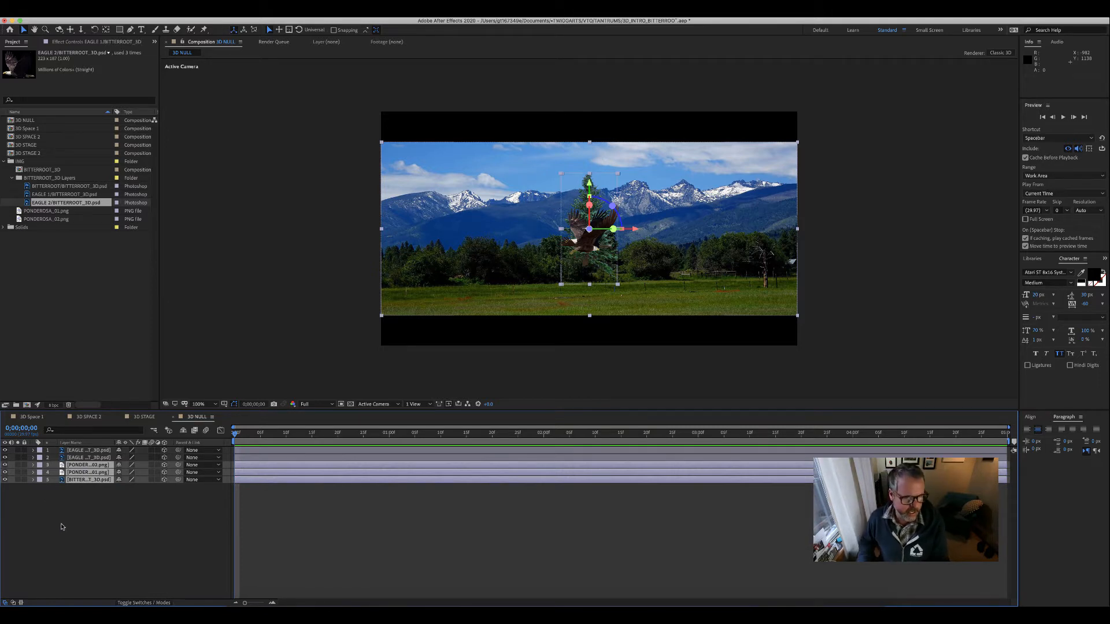
pyautogui.click(98, 514)
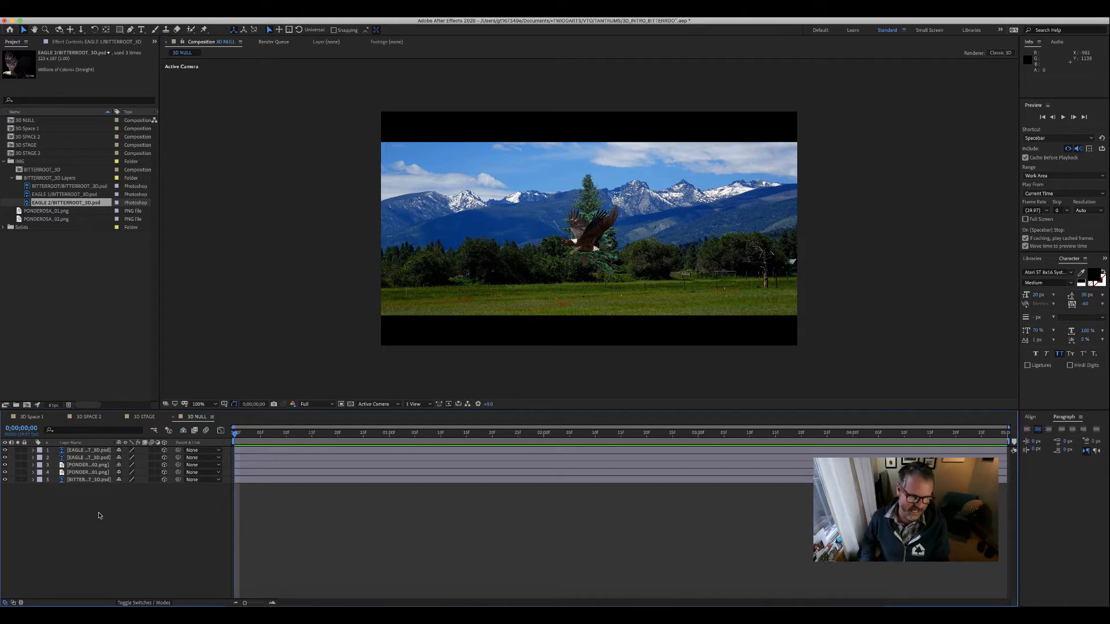
pyautogui.press('super+a')
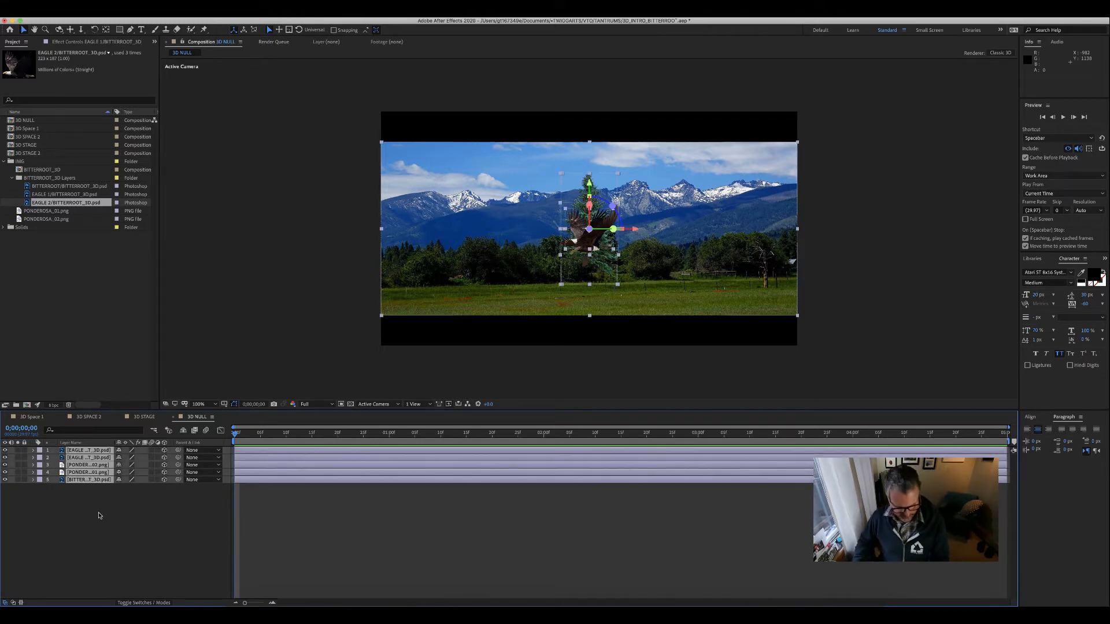
pyautogui.click(99, 515)
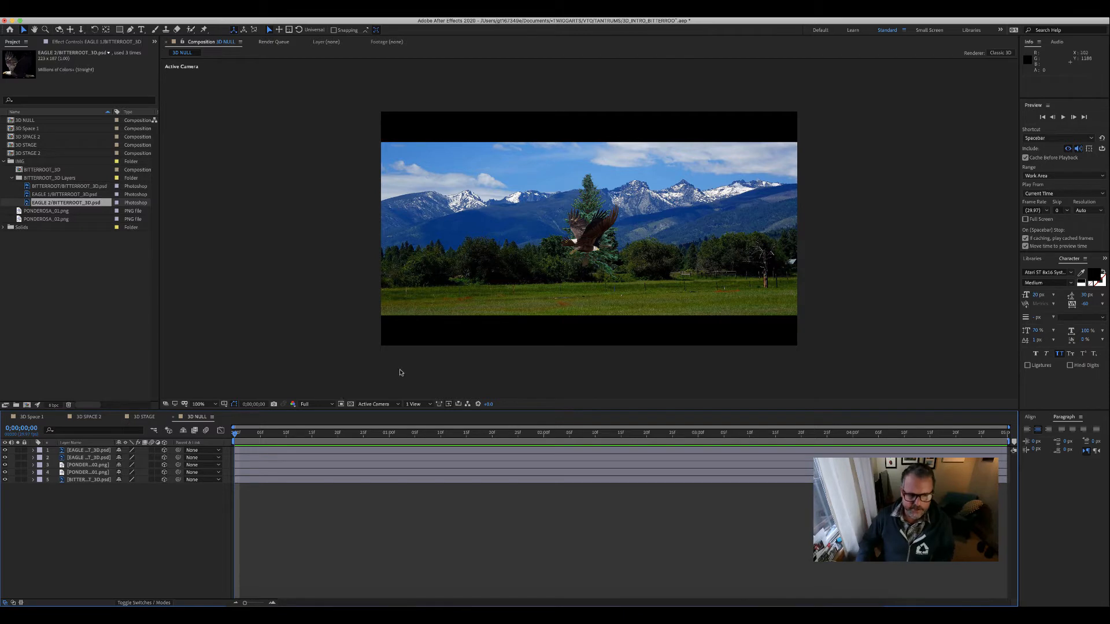
# Inspect the layer stack side-on in the Right view, and return to the Active Camera view
pyautogui.click(396, 404)
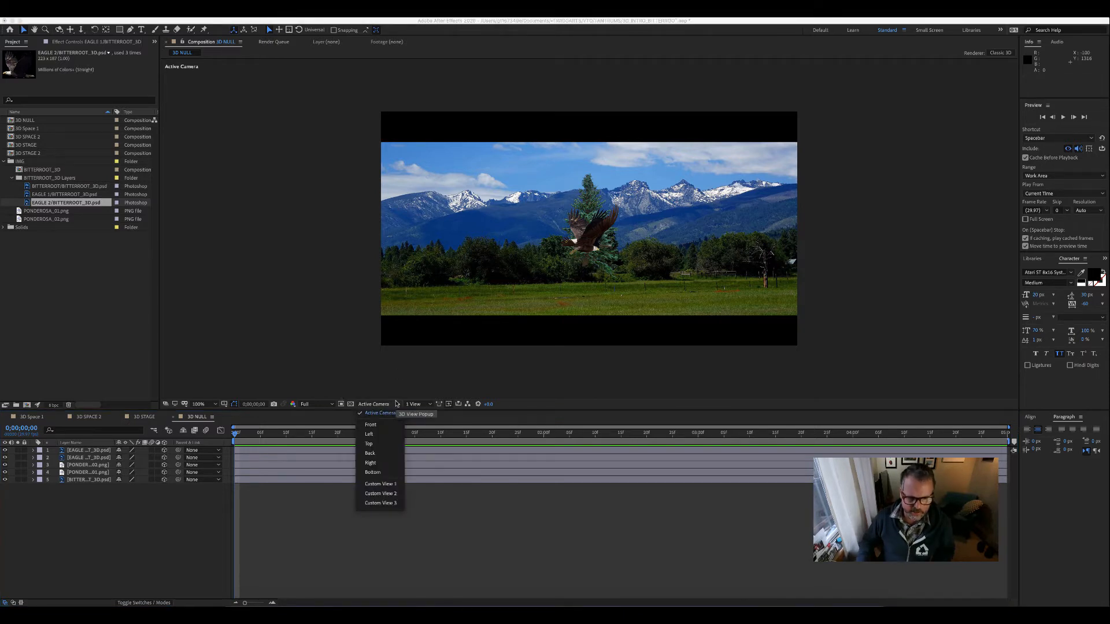
pyautogui.click(383, 464)
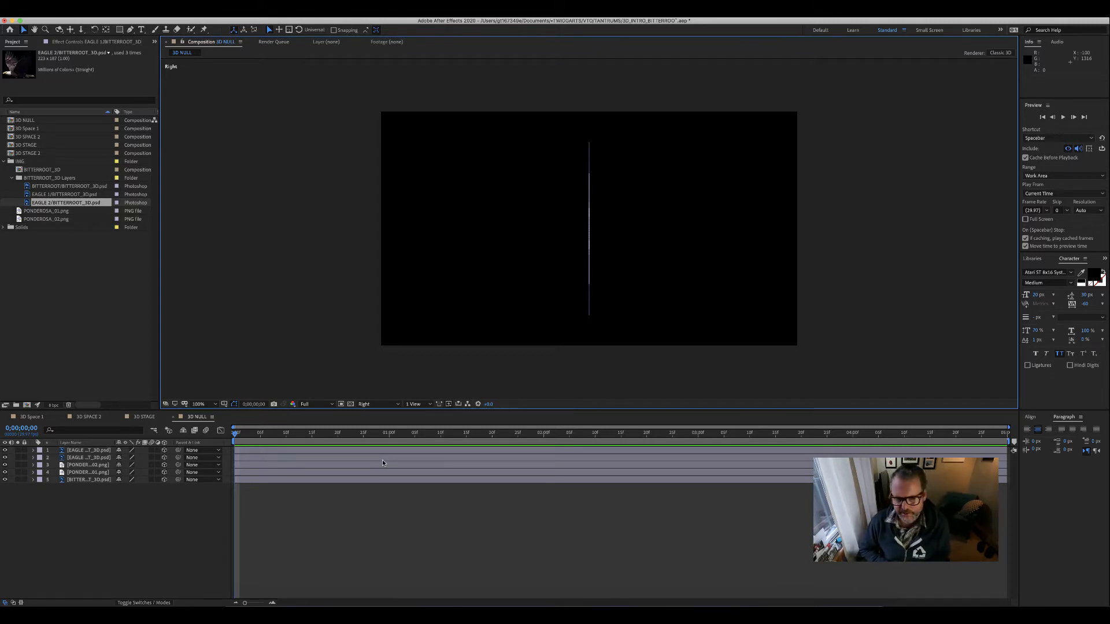
pyautogui.click(386, 404)
pyautogui.click(389, 416)
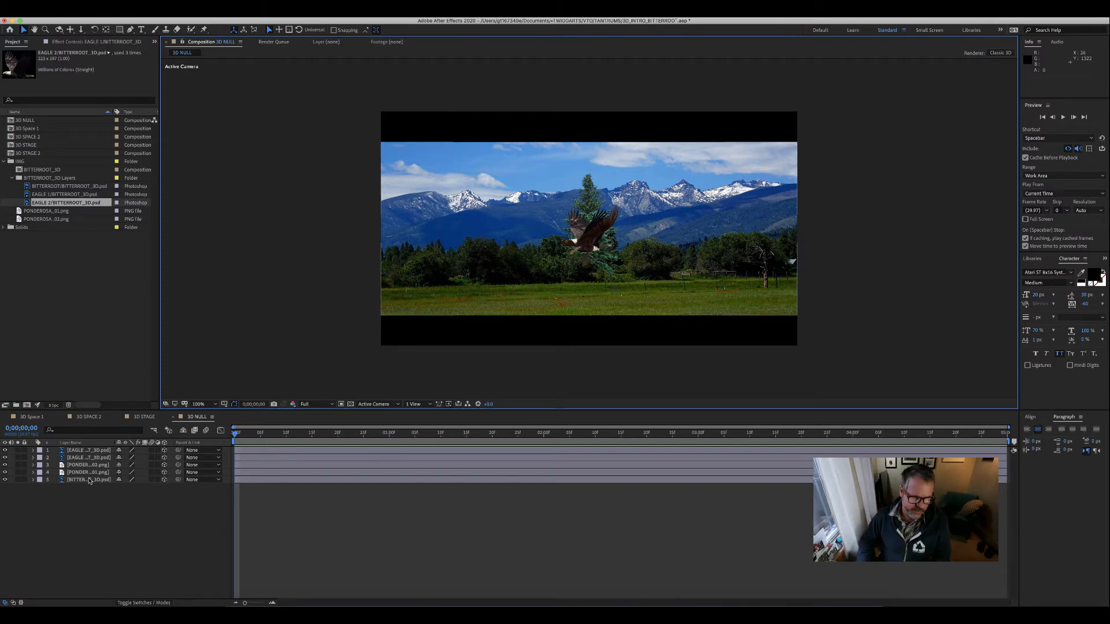
# Push the BITTERROOT background layer back in depth by raising its Z position to about 6055
pyautogui.click(91, 480)
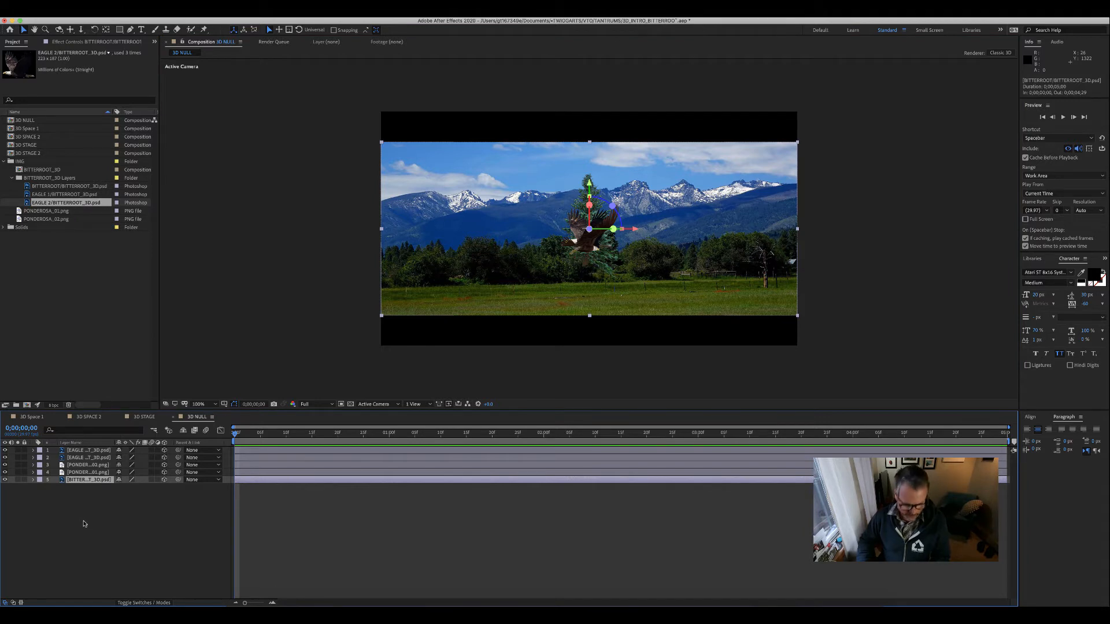
pyautogui.press('p')
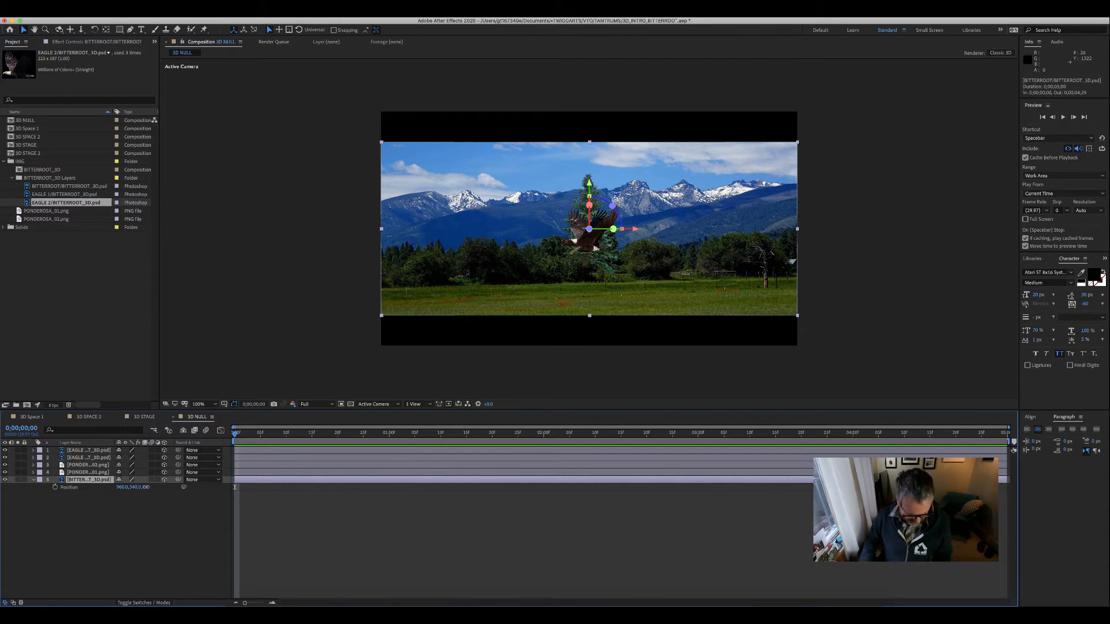
pyautogui.moveTo(146, 487); pyautogui.dragTo(425, 467)
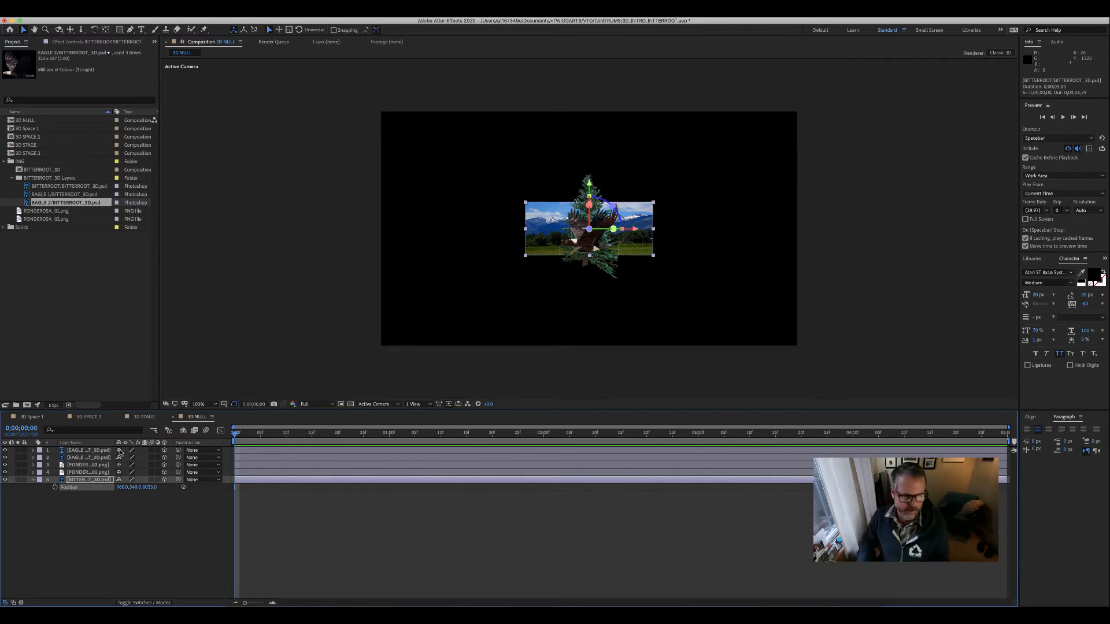
# Reveal the background layer's Scale beside its Position and enlarge it to about 453% so it fills the frame
pyautogui.hotkey('shift', 's')
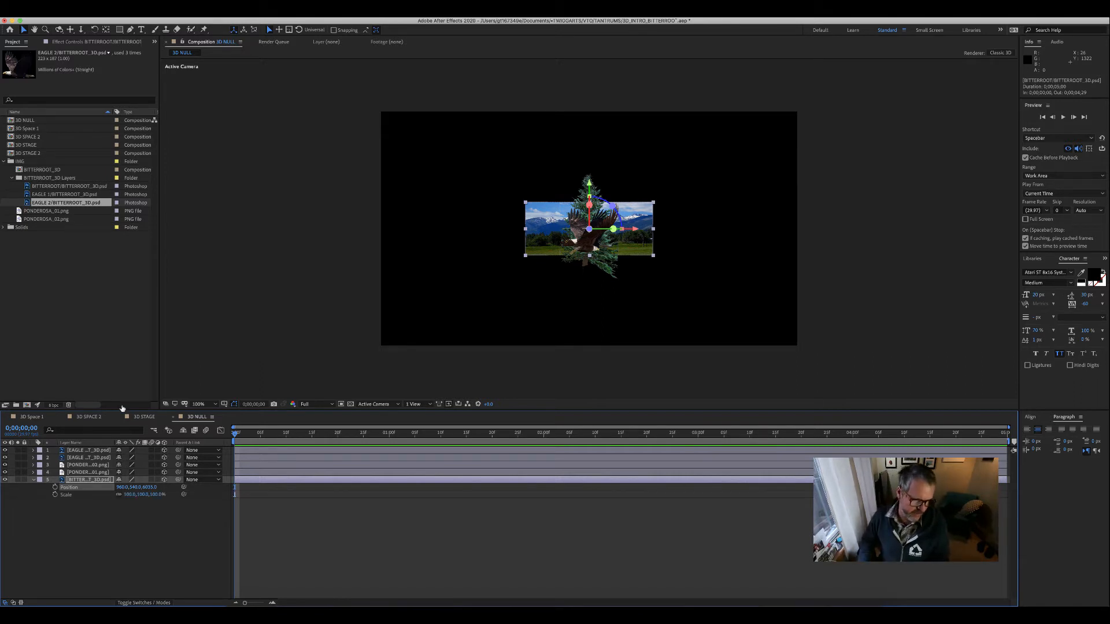
pyautogui.click(146, 508)
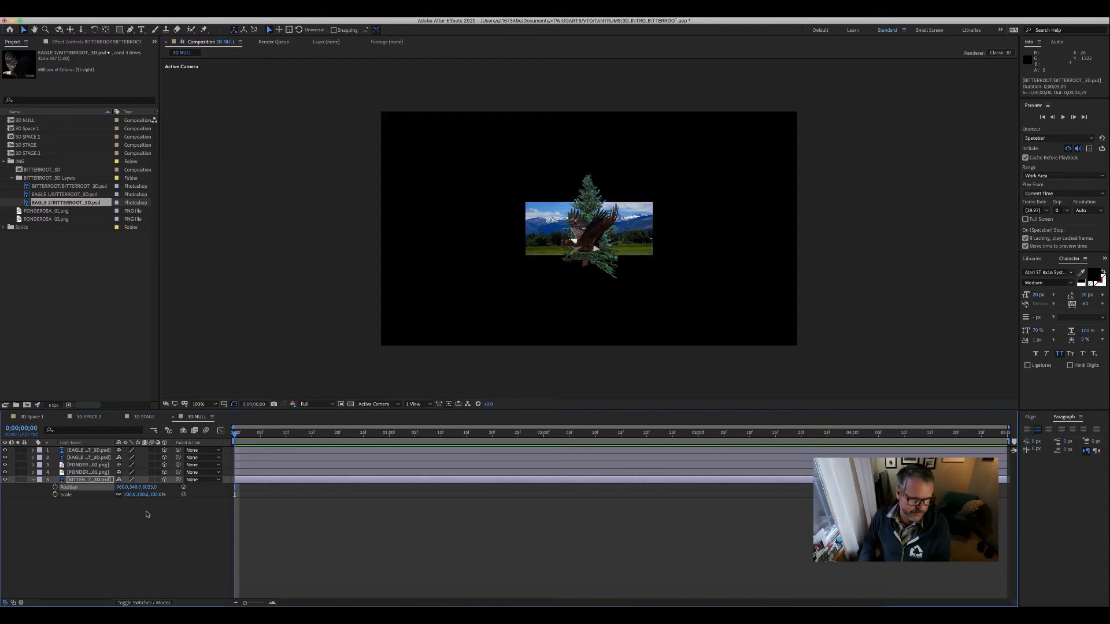
pyautogui.moveTo(154, 490); pyautogui.dragTo(285, 468)
pyautogui.click(154, 512)
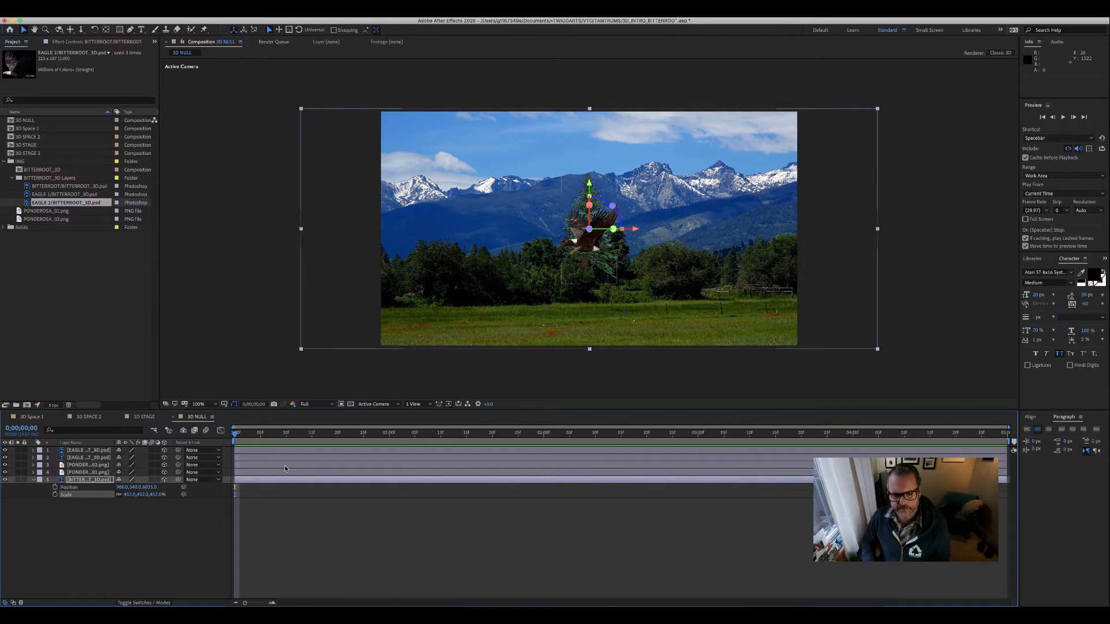
pyautogui.click(160, 521)
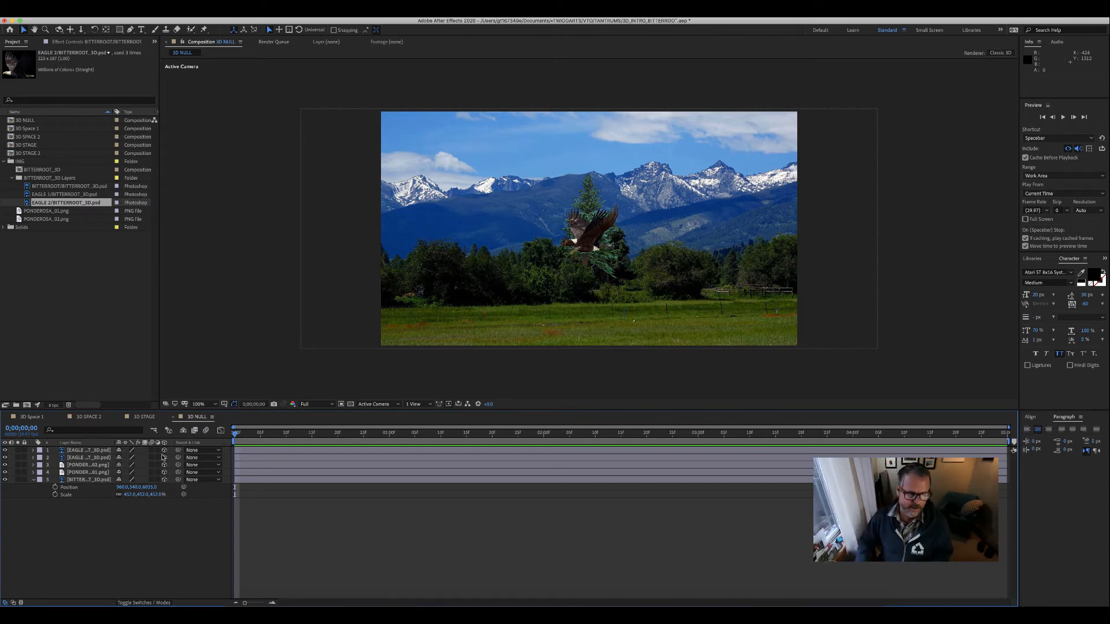
# Examine the background layer's distance from the other layers in the Right view at 25% magnification
pyautogui.click(398, 405)
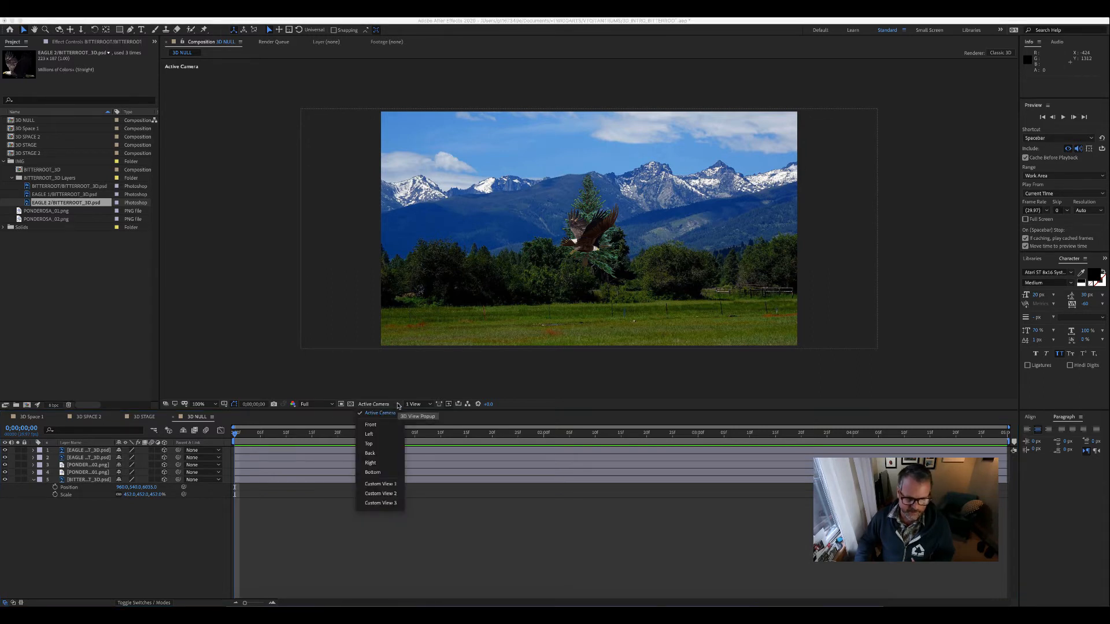
pyautogui.click(387, 462)
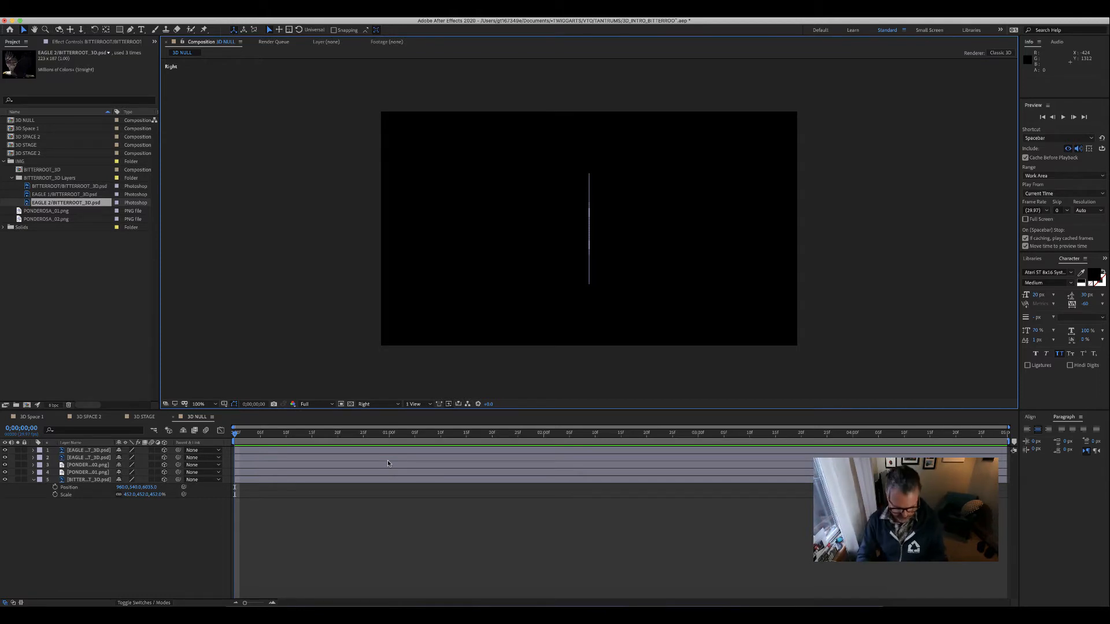
pyautogui.press(',')
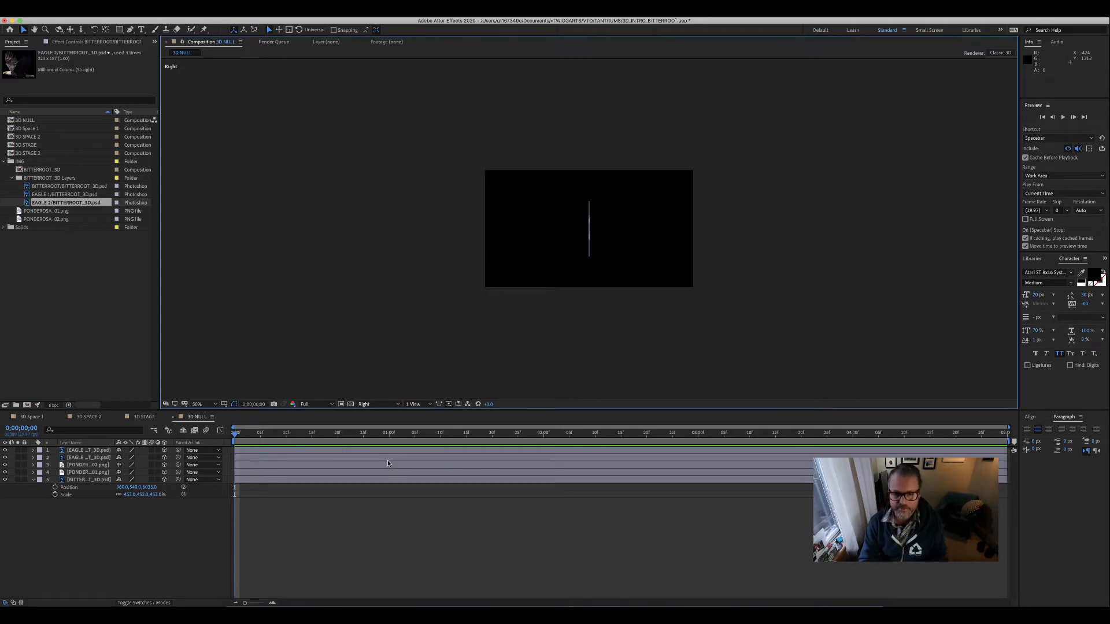
pyautogui.press(',')
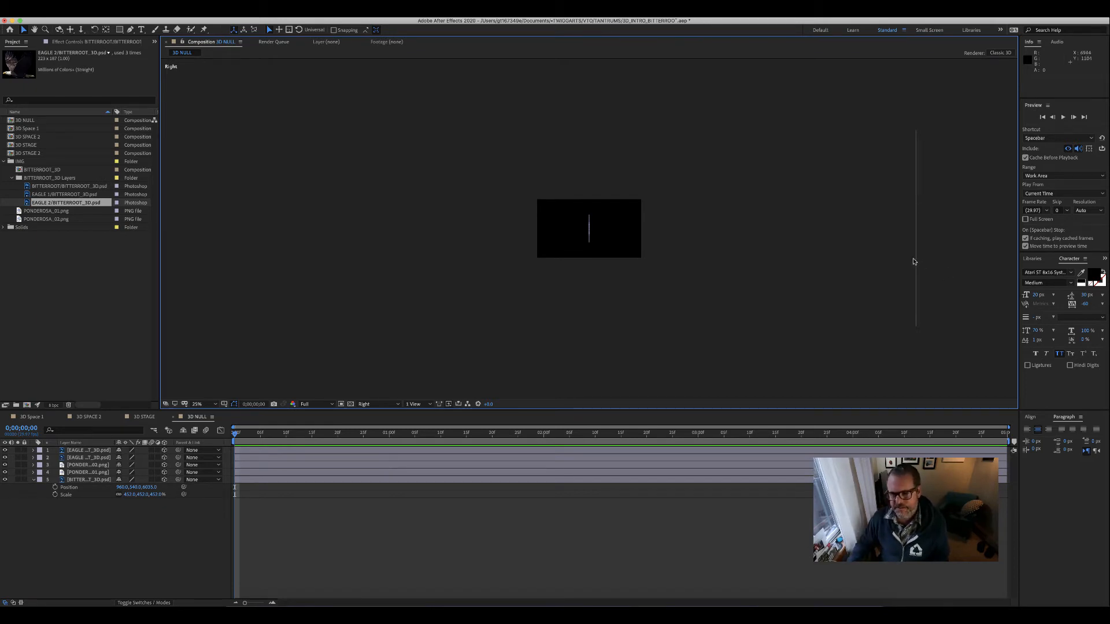
pyautogui.click(74, 483)
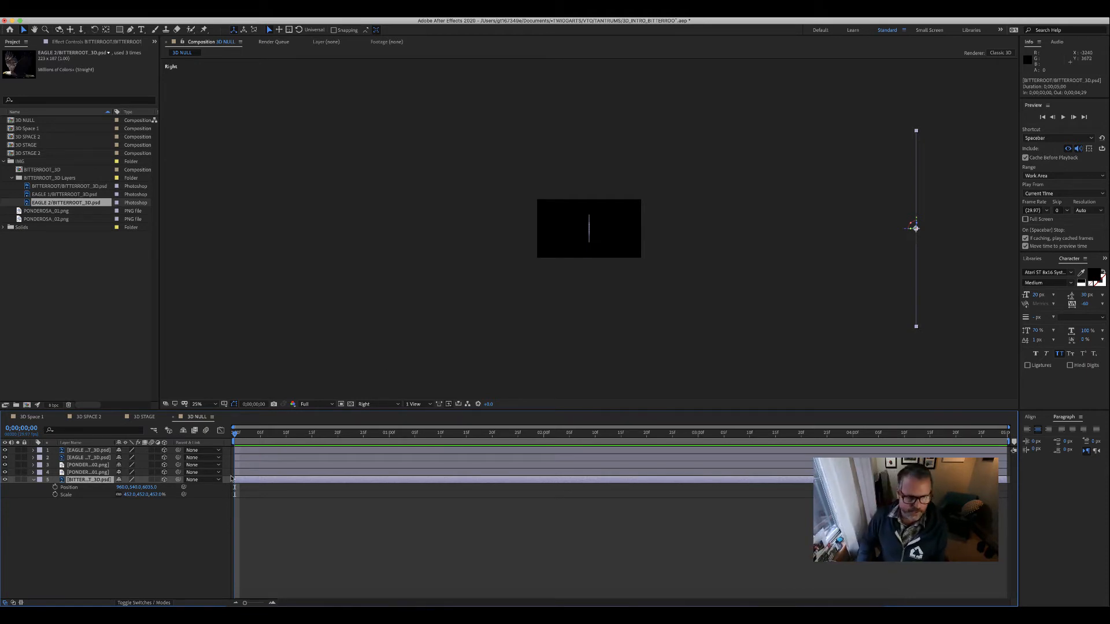
# Return to the Active Camera view at 100% magnification and deselect the background layer
pyautogui.click(379, 404)
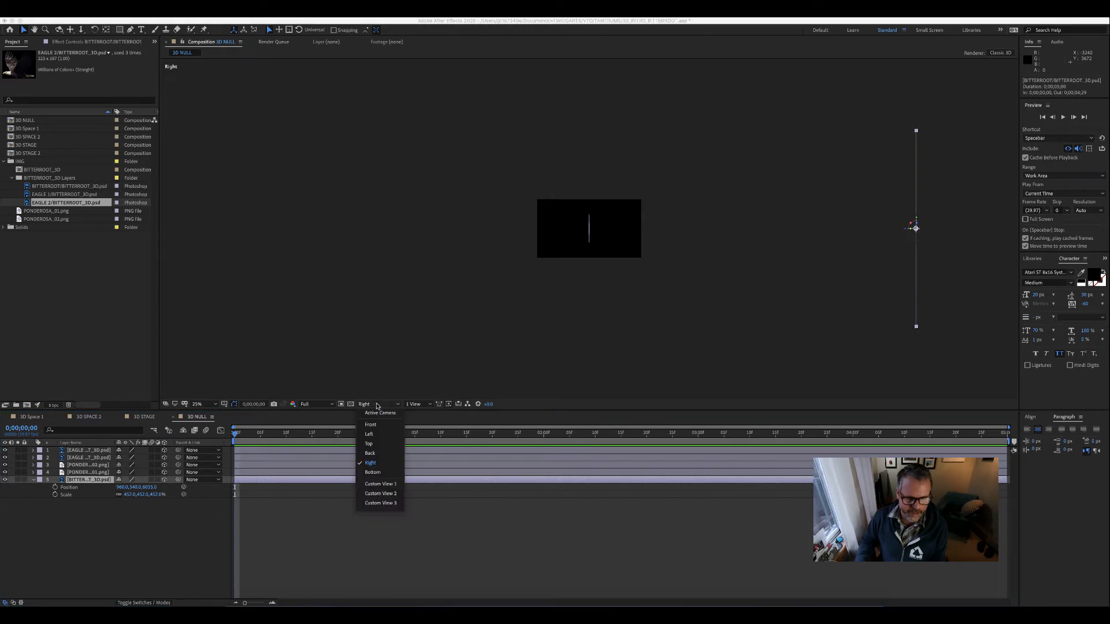
pyautogui.click(379, 420)
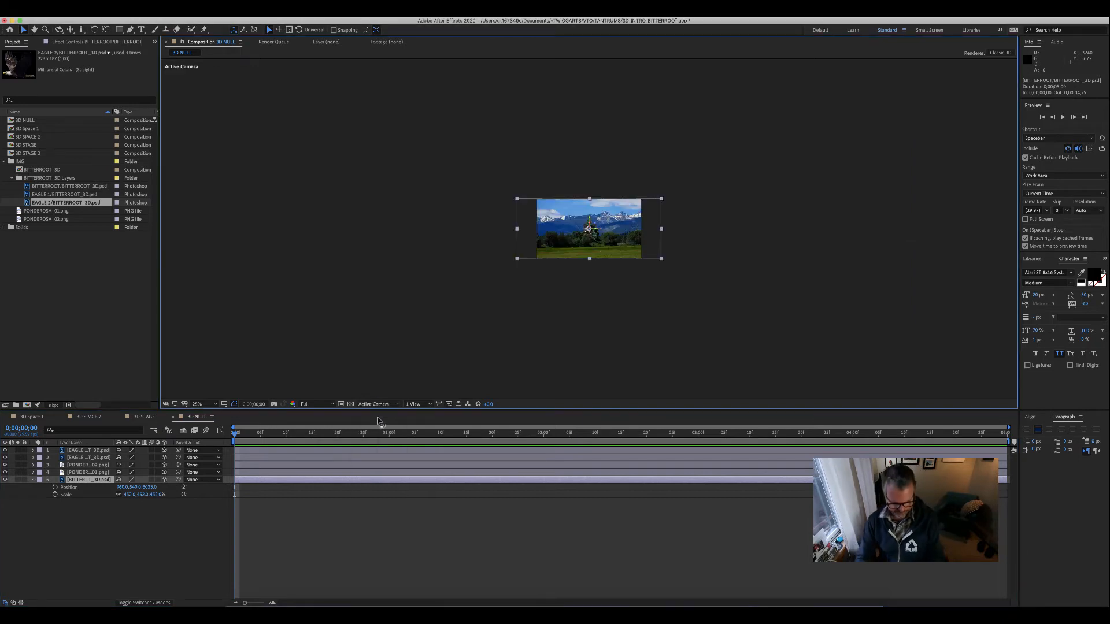
pyautogui.press('.')
pyautogui.press('.')
pyautogui.press('.')
pyautogui.press('.')
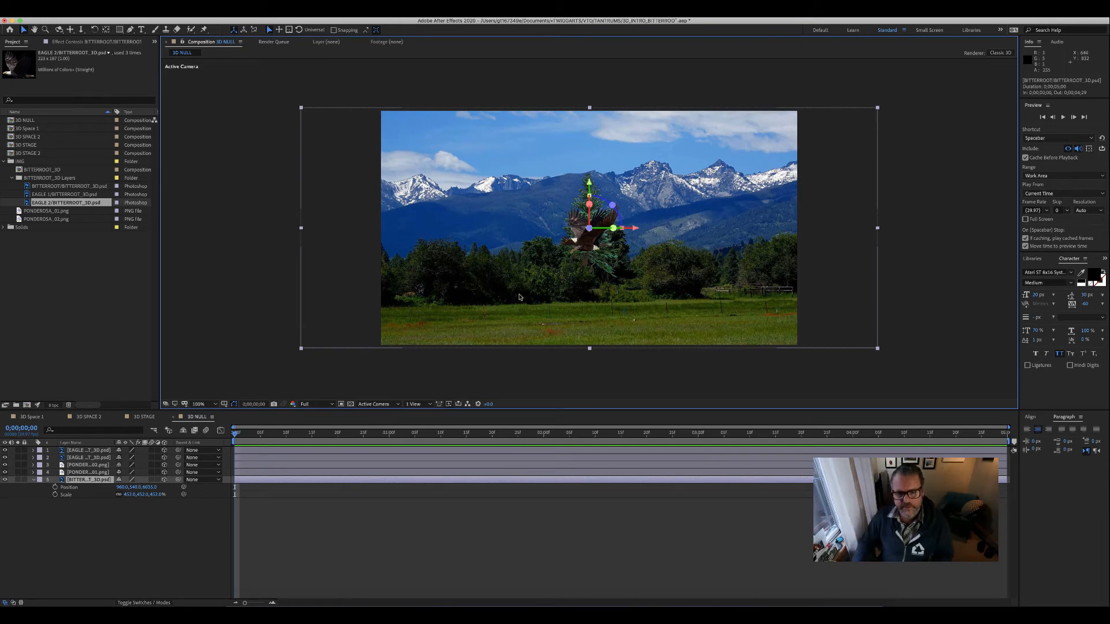
pyautogui.click(495, 374)
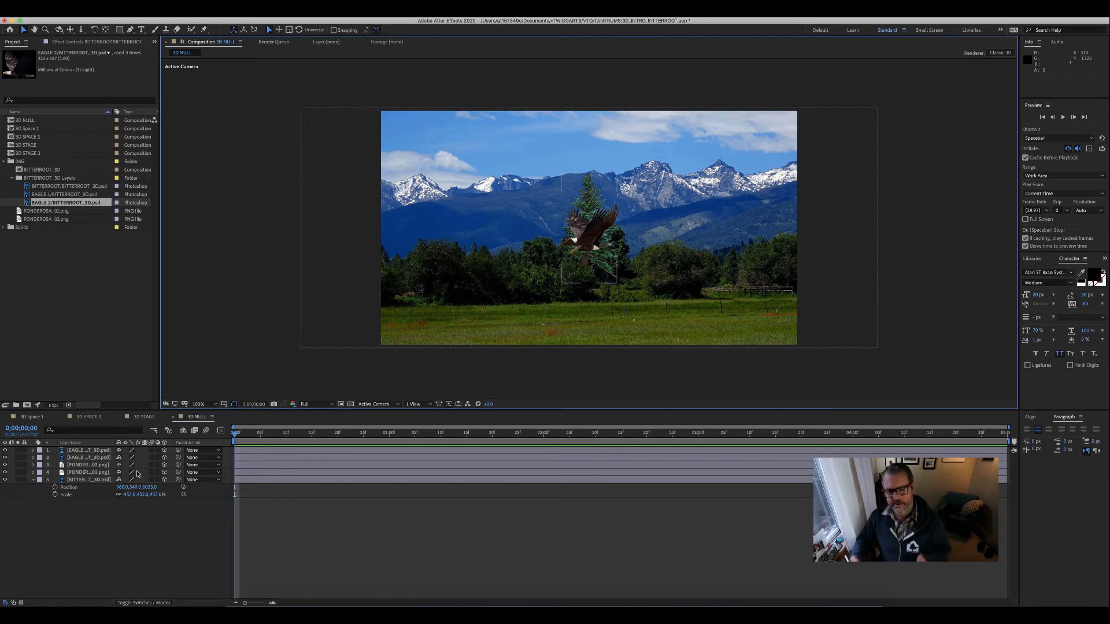
# Select the topmost eagle layer and show the composition in the 4 Views layout
pyautogui.click(71, 452)
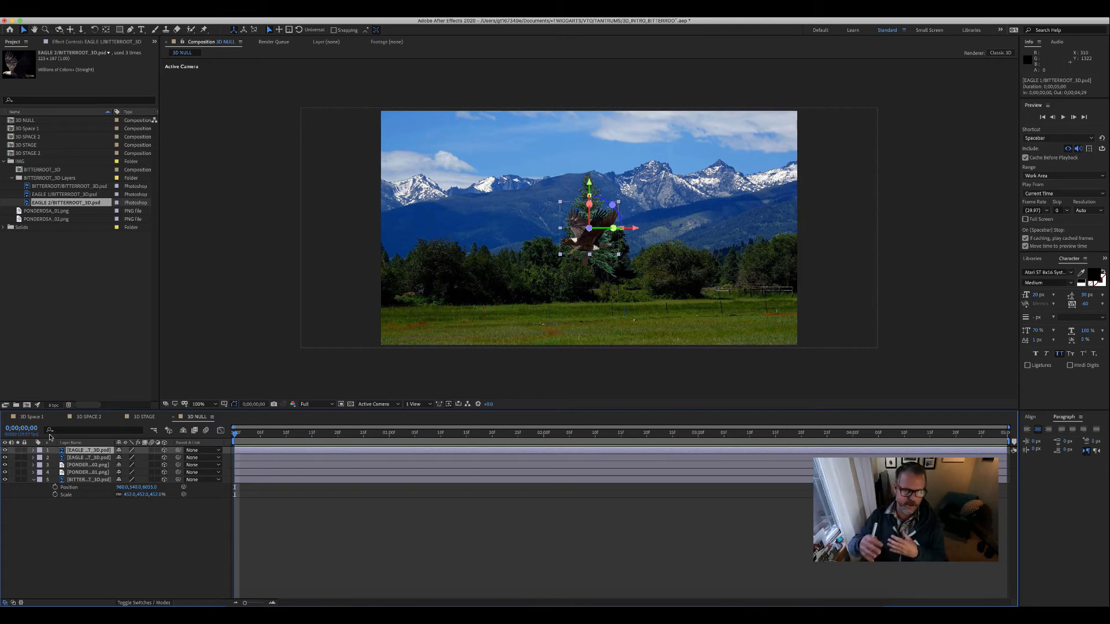
pyautogui.click(429, 406)
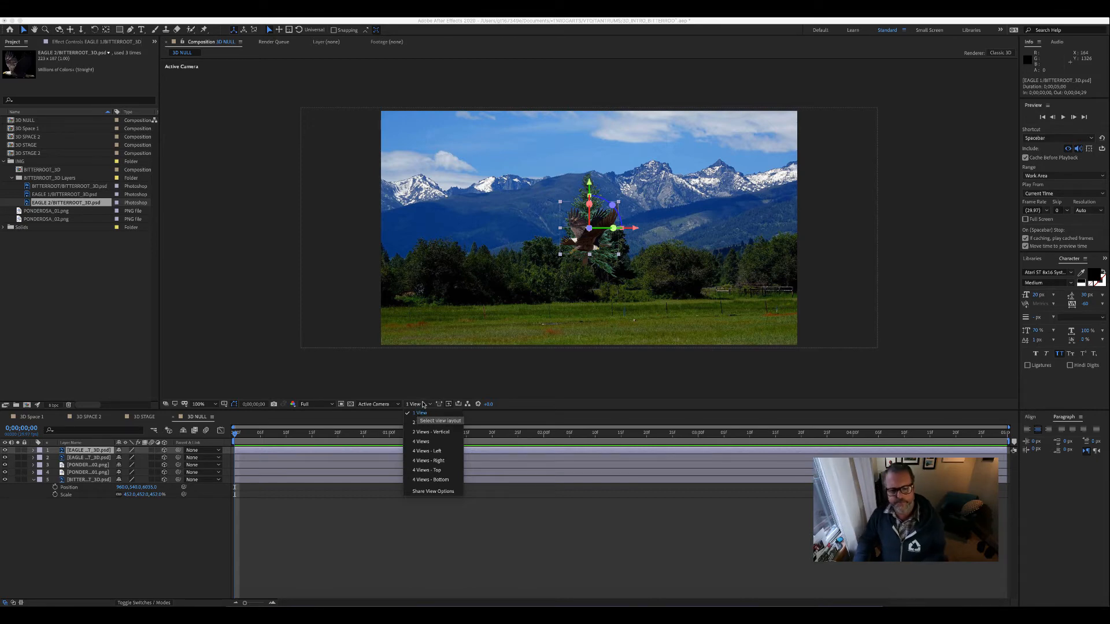
pyautogui.click(424, 441)
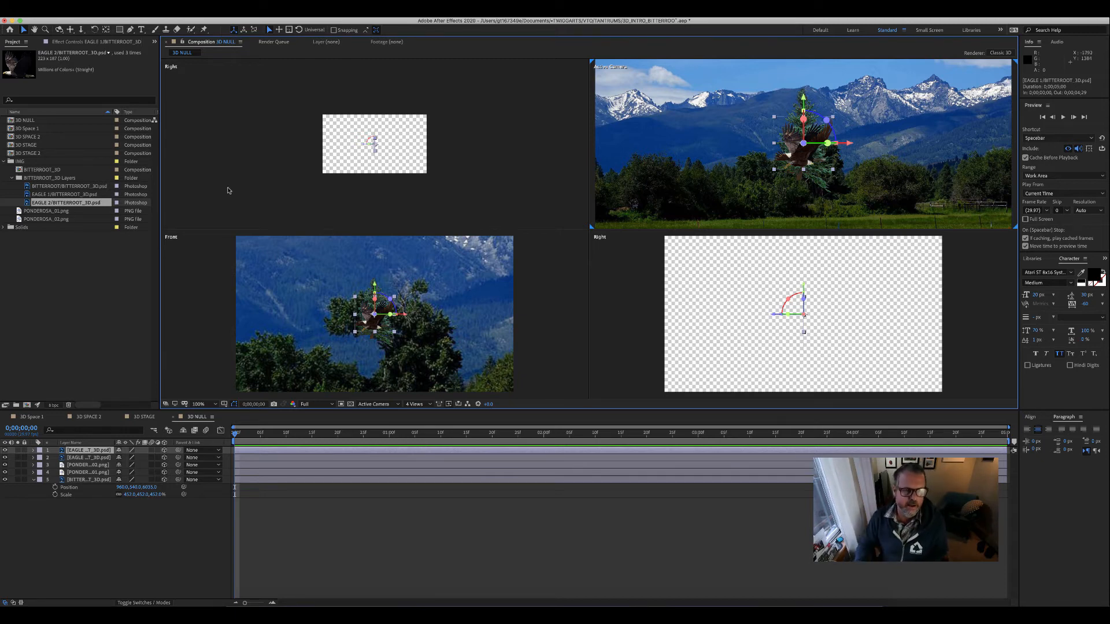
# Switch the upper-left of the four views to Top and show the Active Camera view at 50% magnification
pyautogui.click(273, 136)
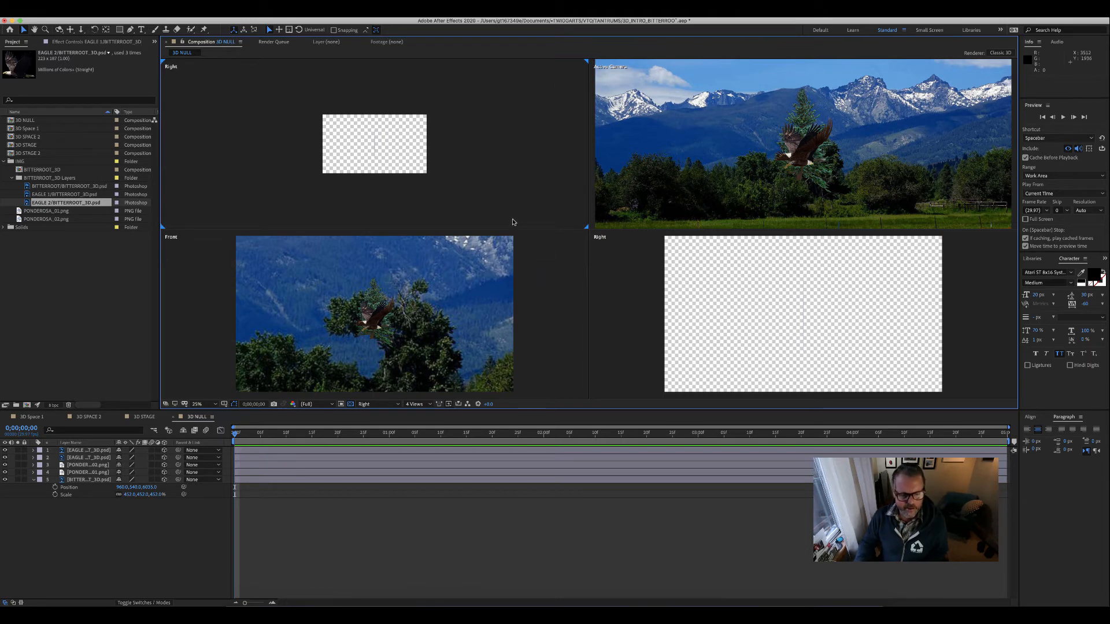
pyautogui.click(390, 407)
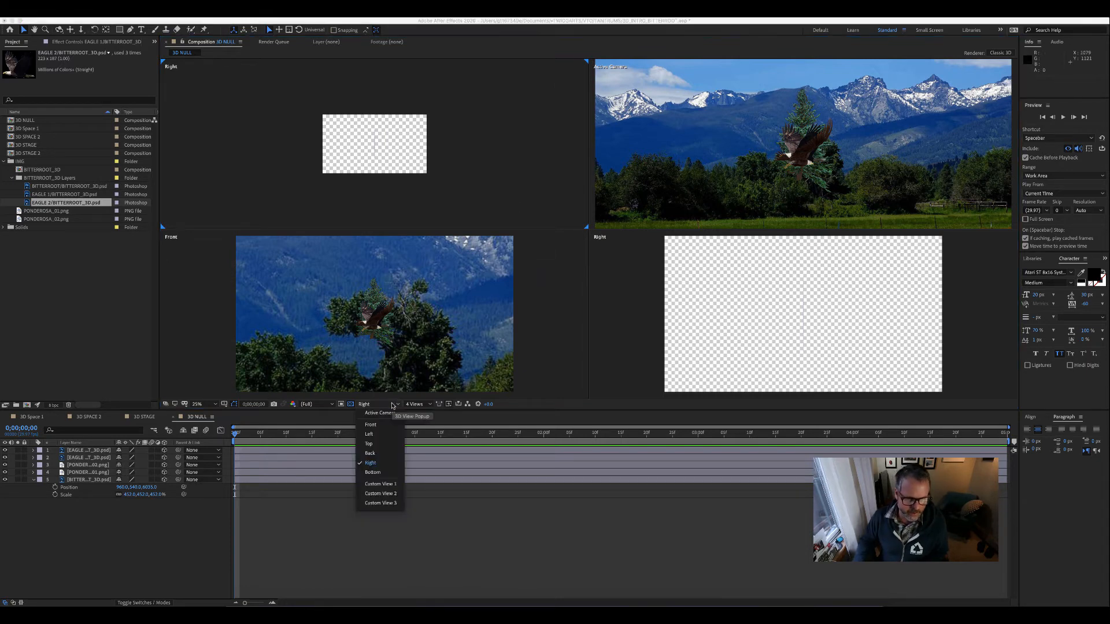
pyautogui.click(386, 438)
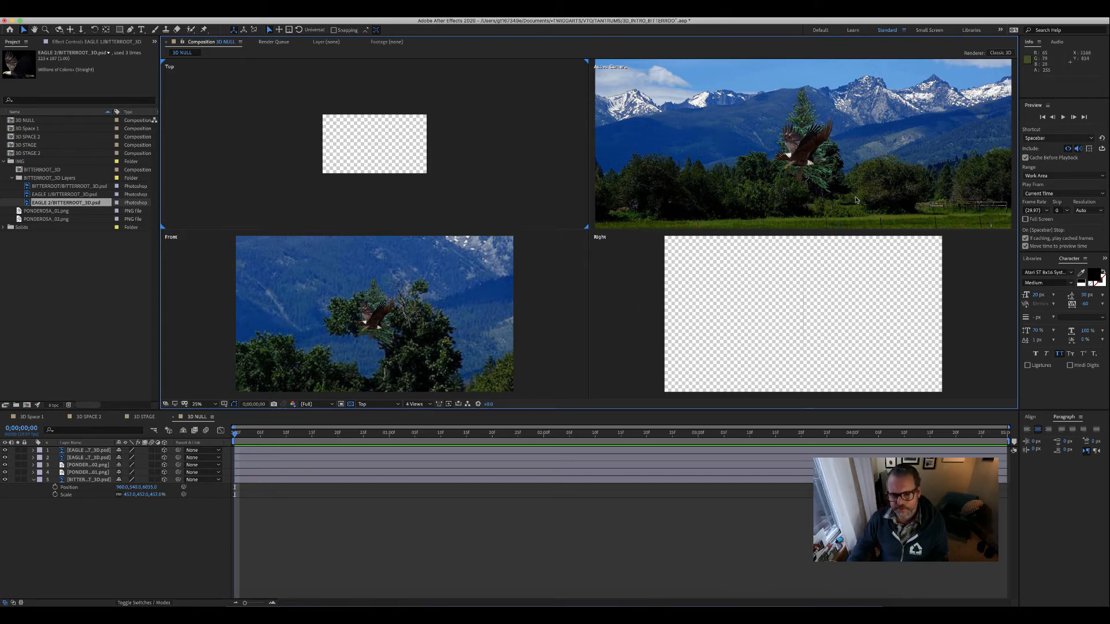
pyautogui.click(703, 173)
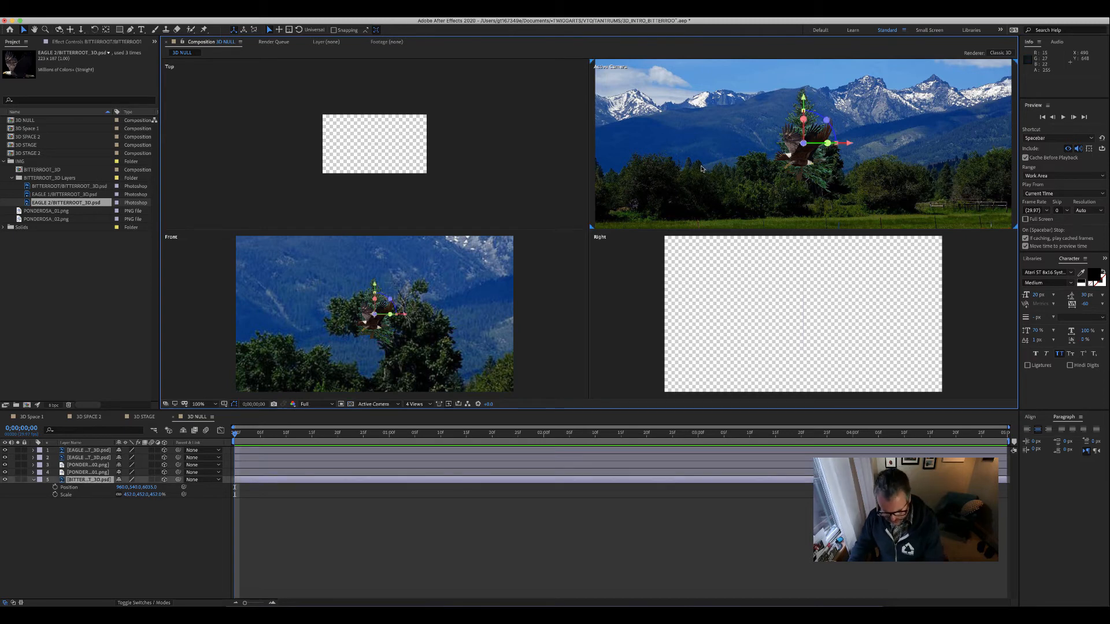
pyautogui.press(',')
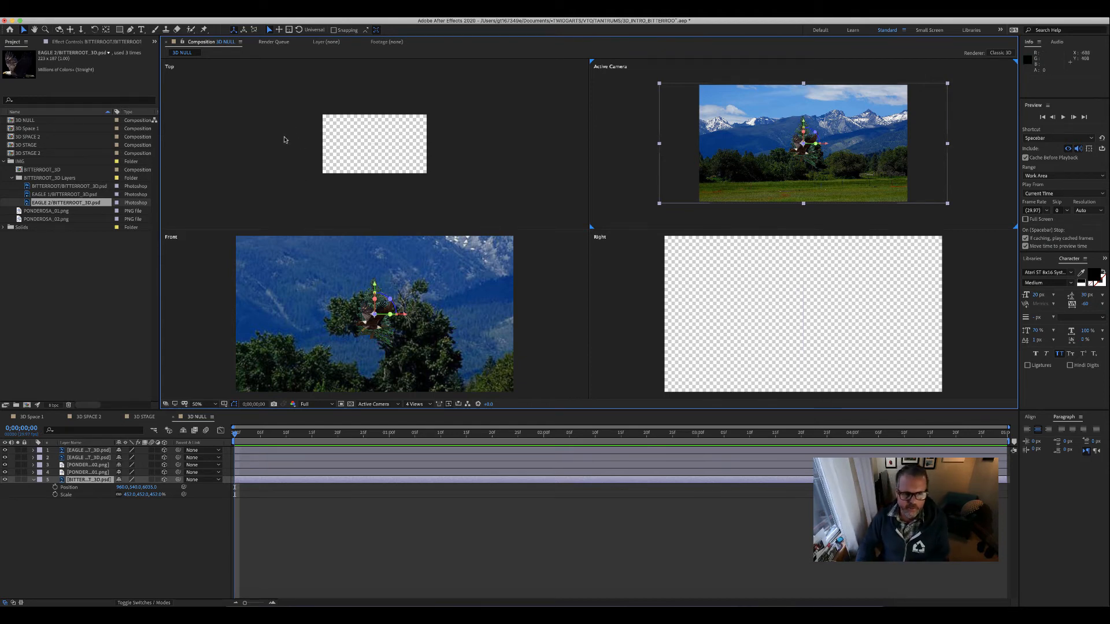
# Show the Top view at 6.25% magnification and shift it so the distant background layer is in view
pyautogui.click(280, 141)
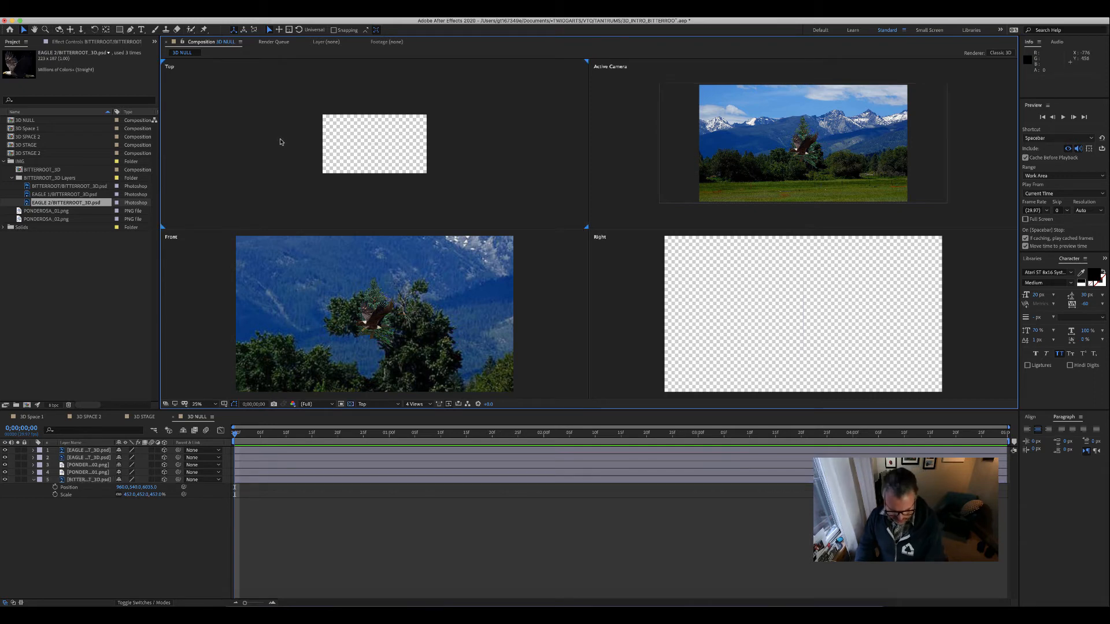
pyautogui.press(',')
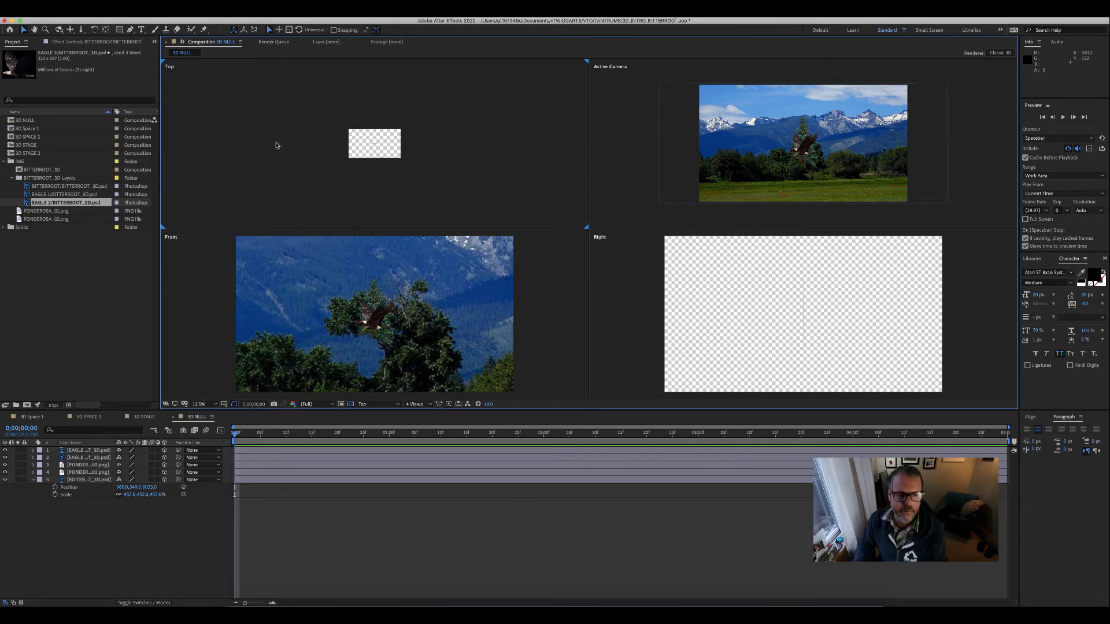
pyautogui.press(',')
pyautogui.press('h')
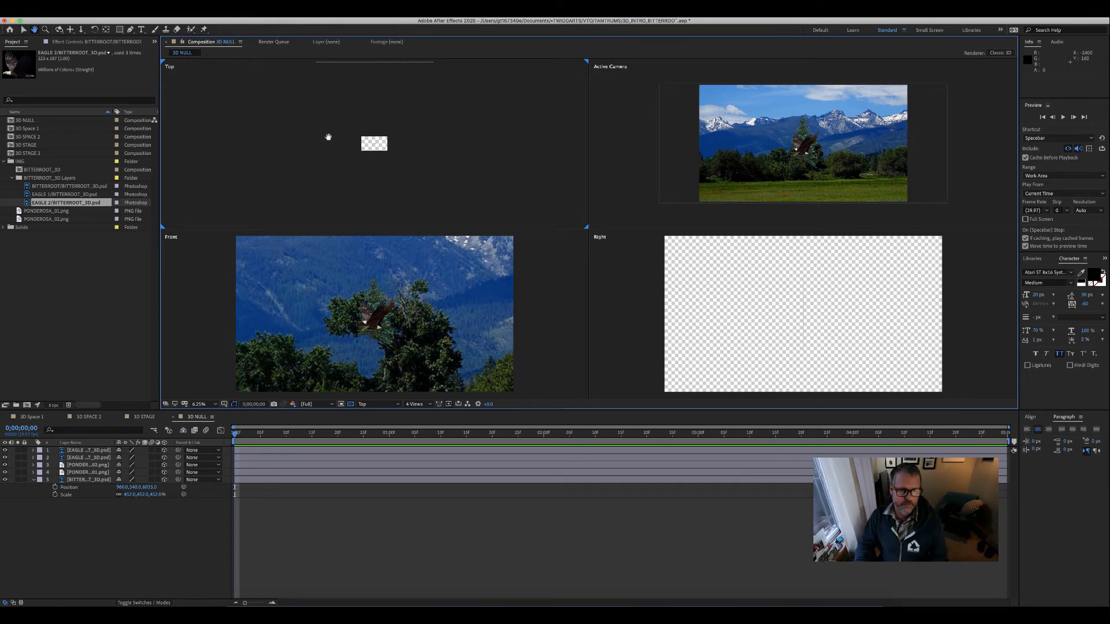
pyautogui.moveTo(328, 137)
pyautogui.mouseDown()
pyautogui.moveTo(314, 169)
pyautogui.moveTo(330, 151)
pyautogui.mouseUp()
pyautogui.press('v')
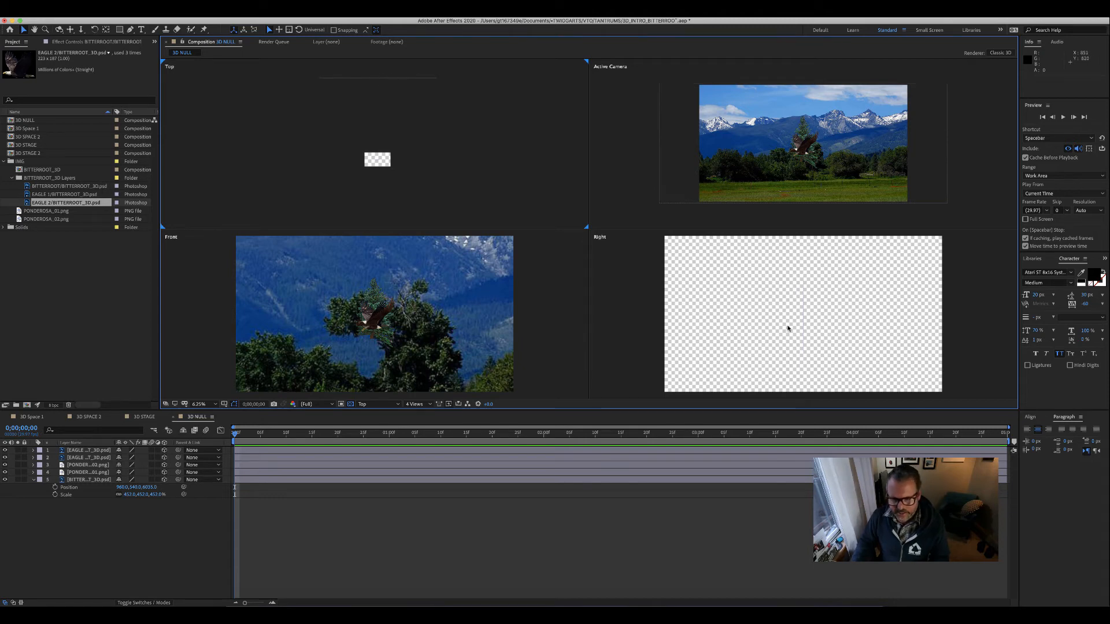
# Show the Right view at 16.7% magnification and shift it so the distant background layer is in view
pyautogui.click(642, 335)
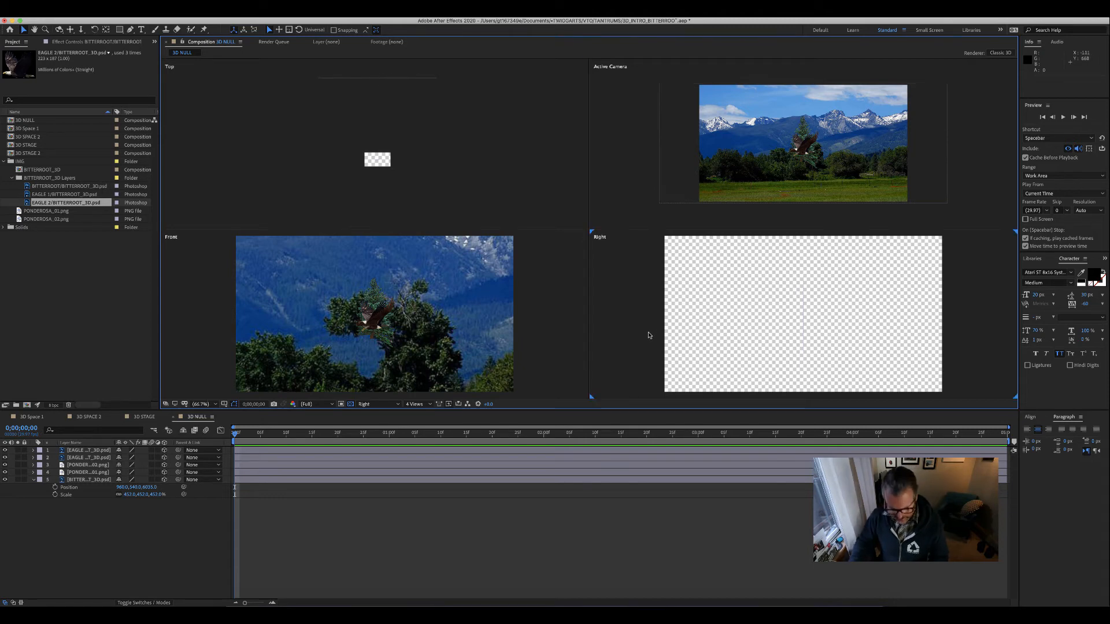
pyautogui.press(',')
pyautogui.press(',')
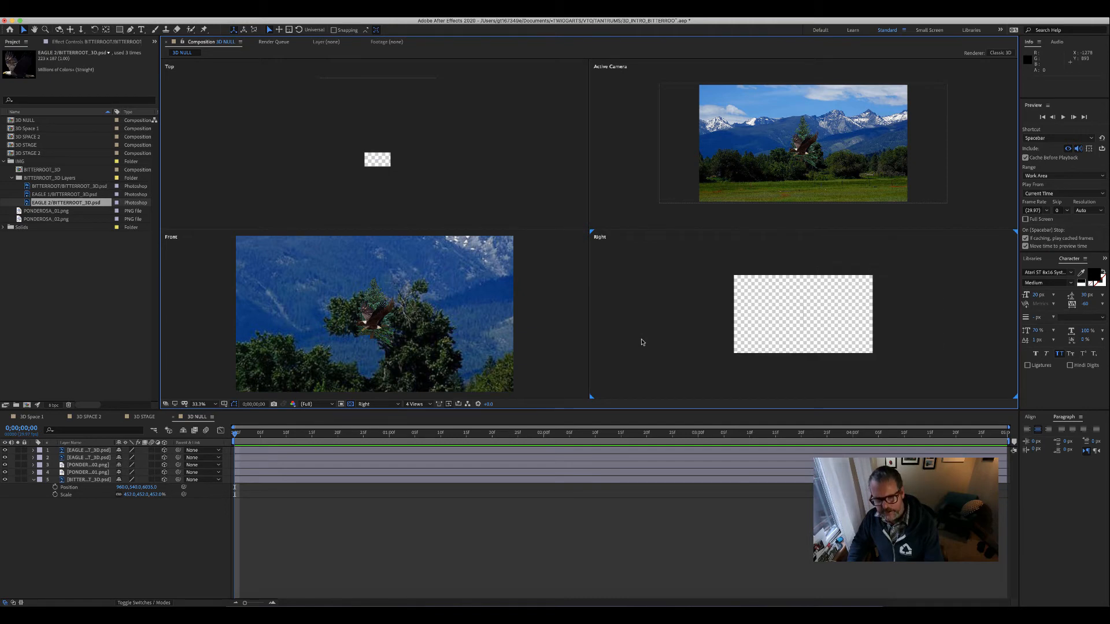
pyautogui.press(',')
pyautogui.press(',')
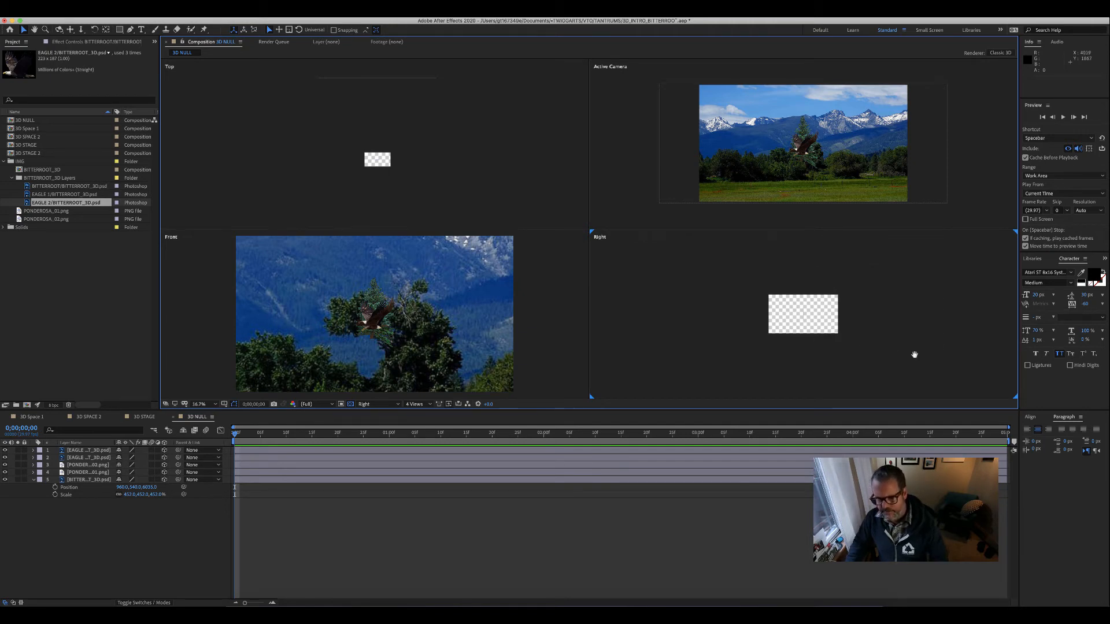
pyautogui.press('h')
pyautogui.moveTo(914, 354); pyautogui.dragTo(859, 336)
pyautogui.press('v')
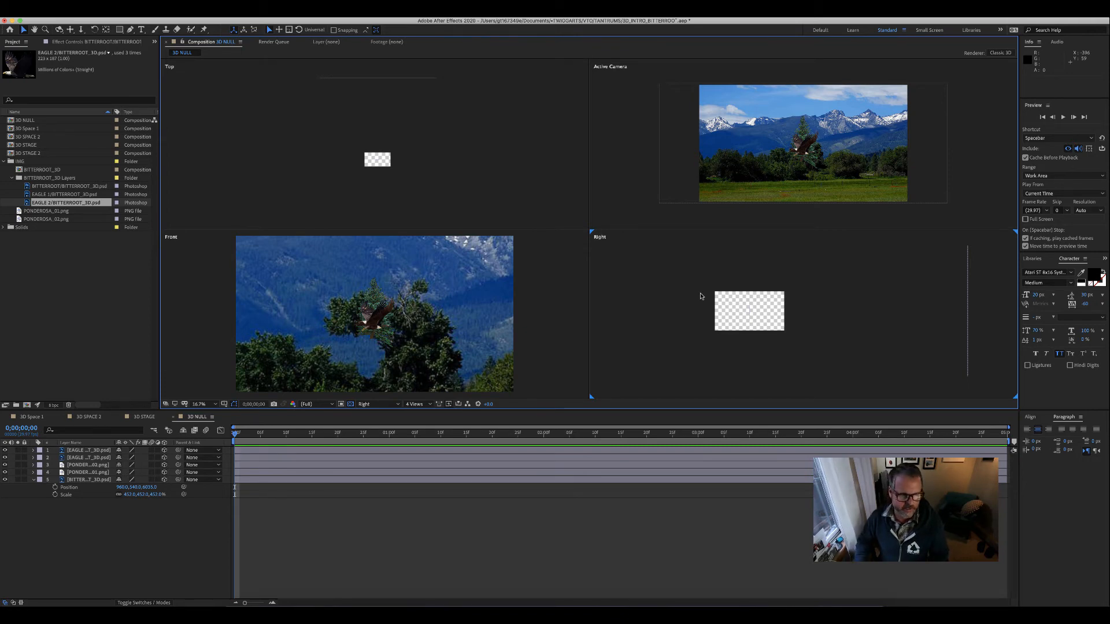
# Reveal the topmost eagle layer's Position, bring it forward to about Z -1422 and shift it sideways to about X 532
pyautogui.click(84, 450)
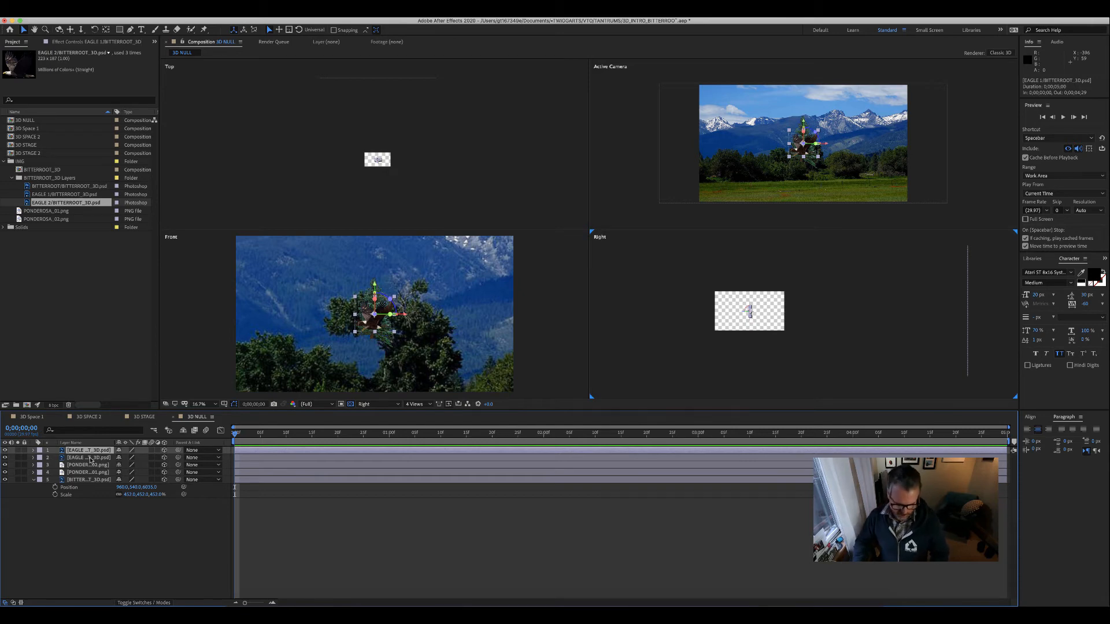
pyautogui.press('p')
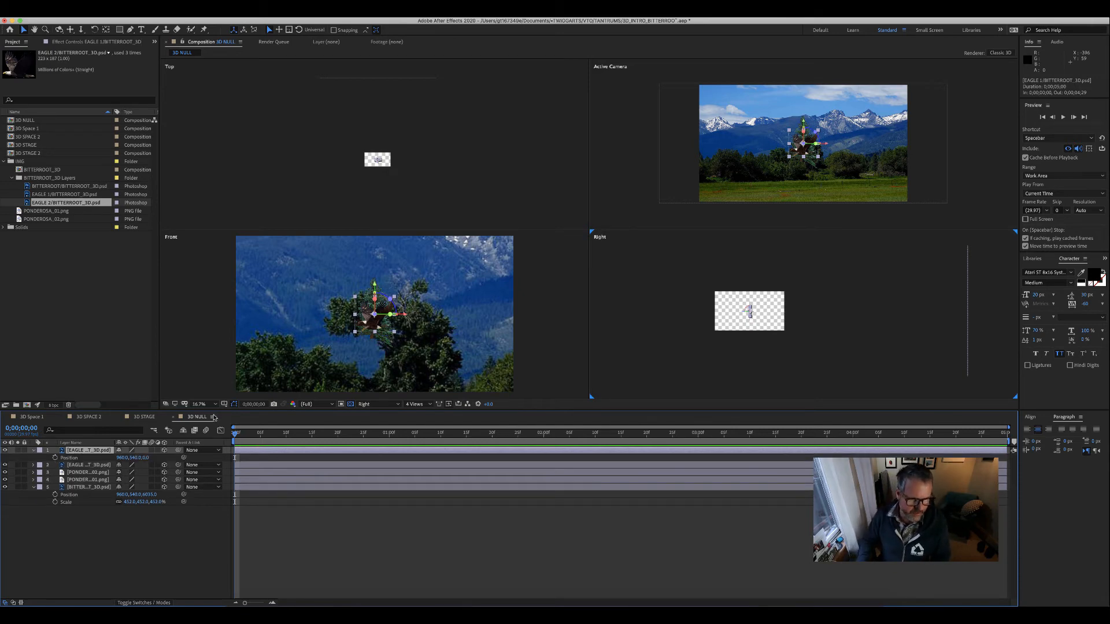
pyautogui.click(144, 458)
pyautogui.moveTo(135, 456); pyautogui.dragTo(80, 473)
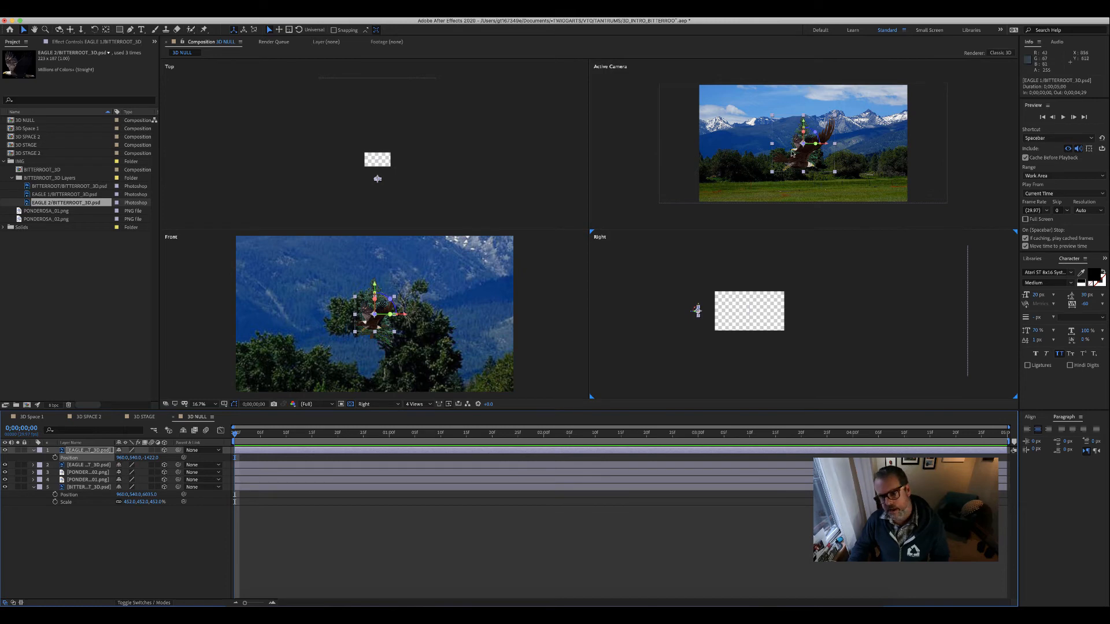
pyautogui.moveTo(825, 146); pyautogui.dragTo(781, 149)
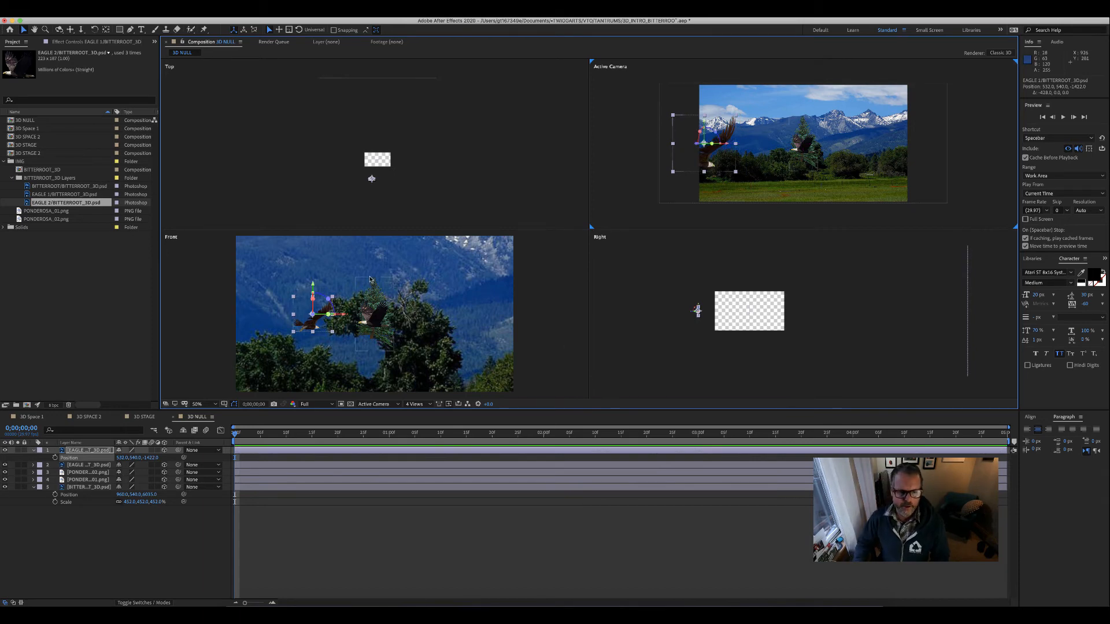
# Reveal the second eagle layer's Position, push it back to about Z 647 and shift it sideways to about X 1812
pyautogui.click(75, 466)
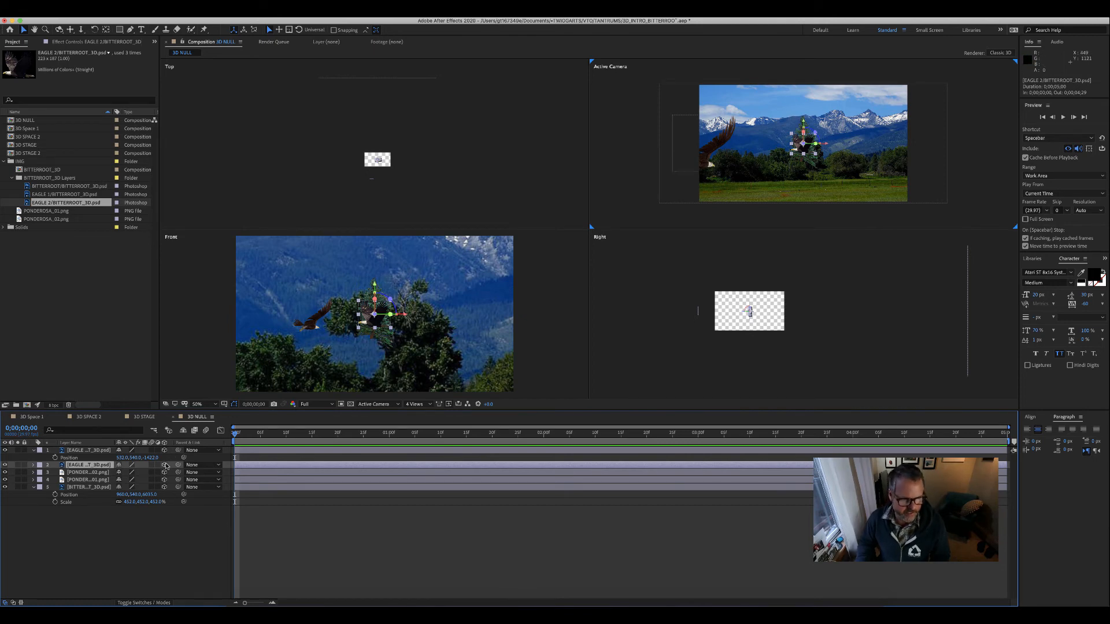
pyautogui.hotkey('shift', 'p')
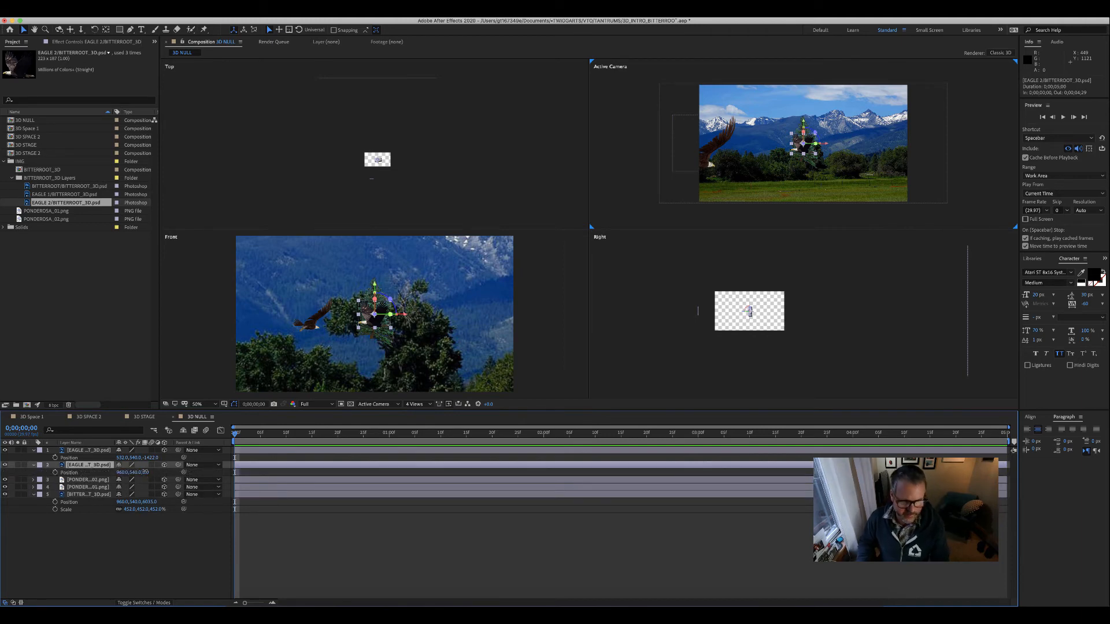
pyautogui.moveTo(144, 472); pyautogui.dragTo(177, 457)
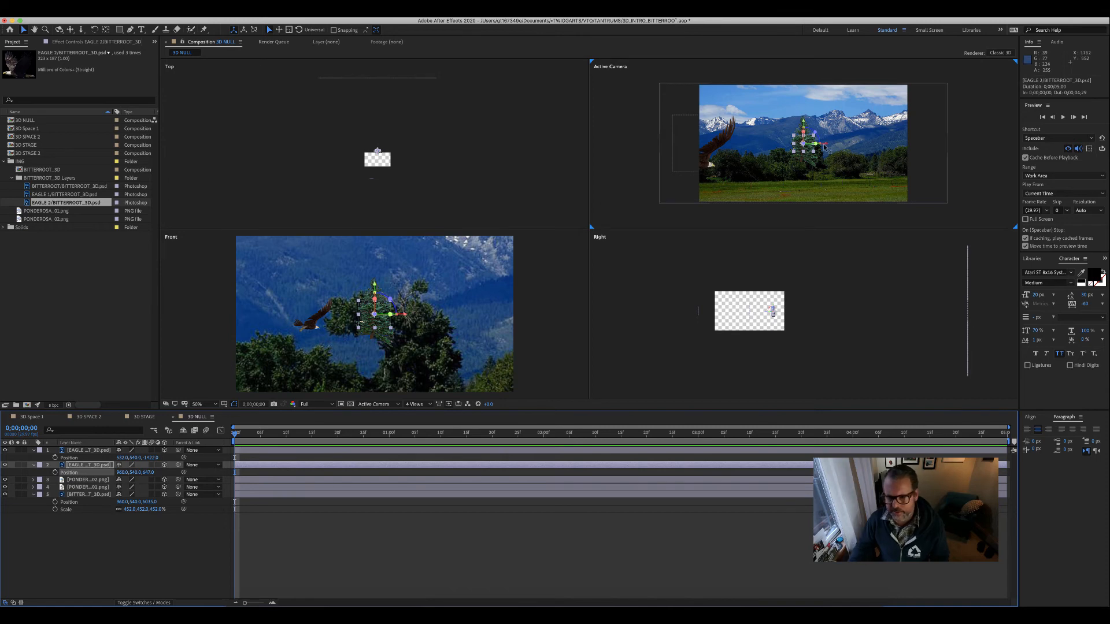
pyautogui.moveTo(827, 148); pyautogui.dragTo(921, 148)
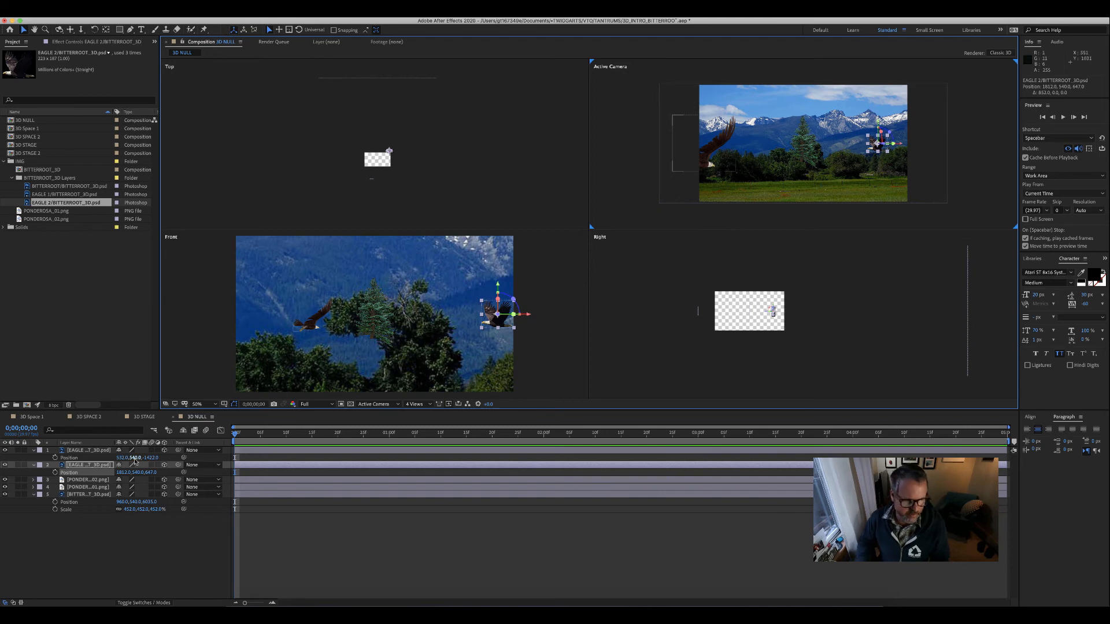
# Bring the PONDEROSA_02 tree layer forward to about Z -1984 and shift it sideways to about X 856
pyautogui.click(86, 480)
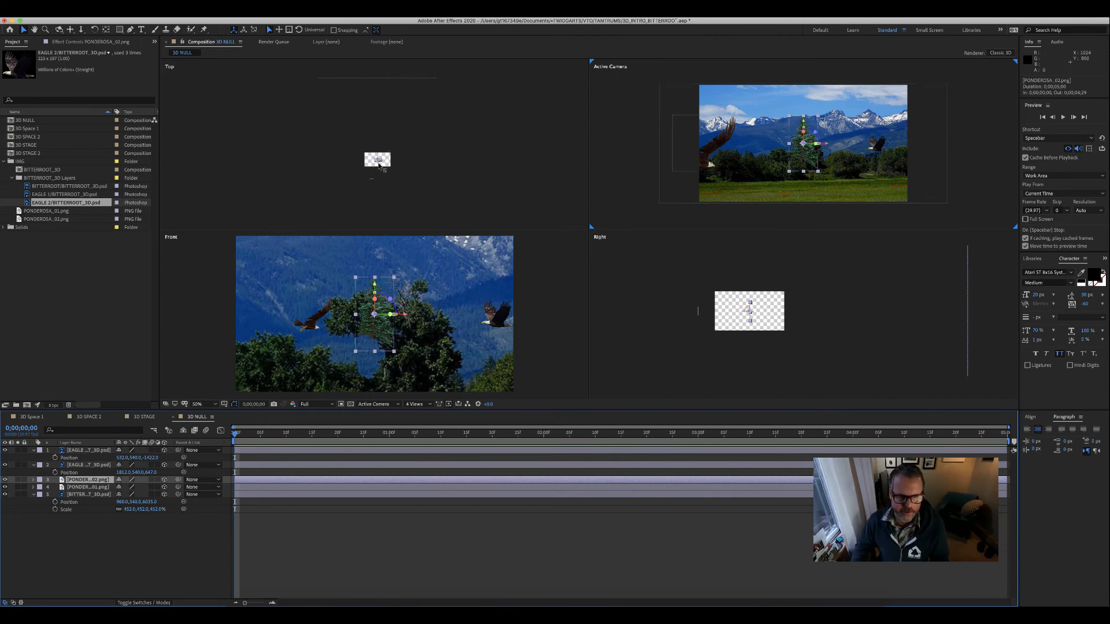
pyautogui.moveTo(379, 165); pyautogui.dragTo(385, 195)
pyautogui.moveTo(385, 192); pyautogui.dragTo(385, 194)
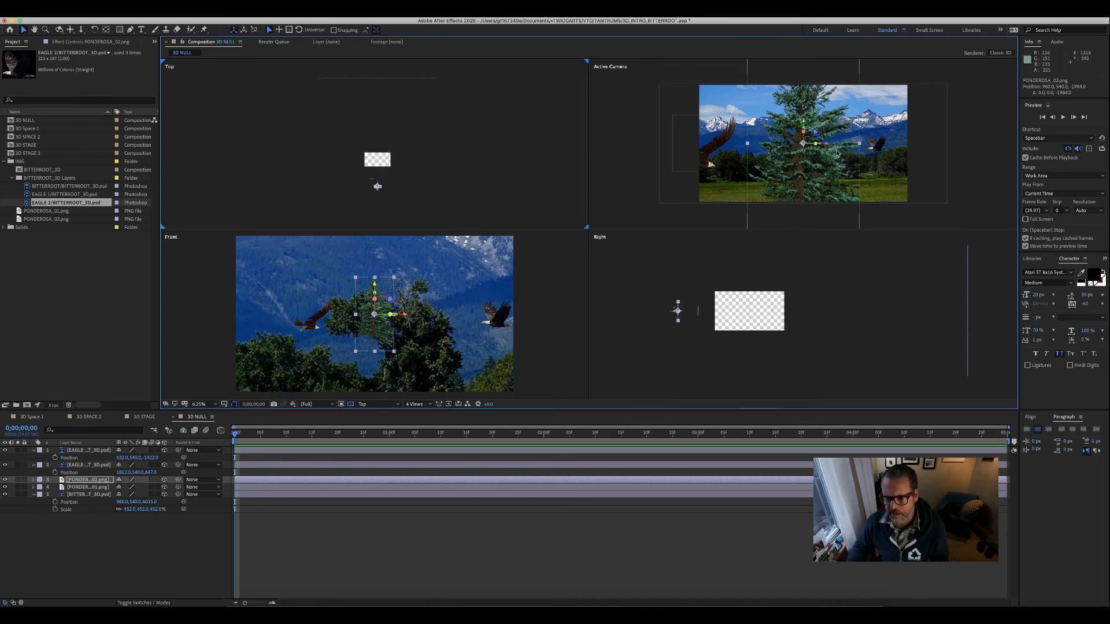
pyautogui.moveTo(827, 145); pyautogui.dragTo(815, 146)
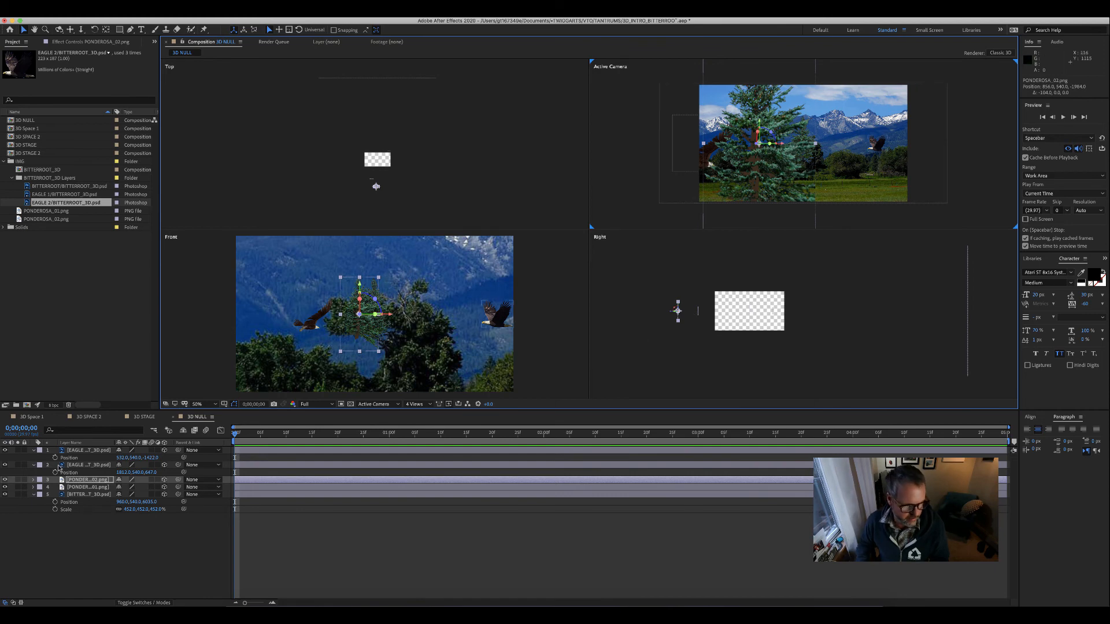
# Move the PONDEROSA_01 tree layer to about X 1952, Y 708 and Z 2496, behind the second eagle
pyautogui.click(85, 465)
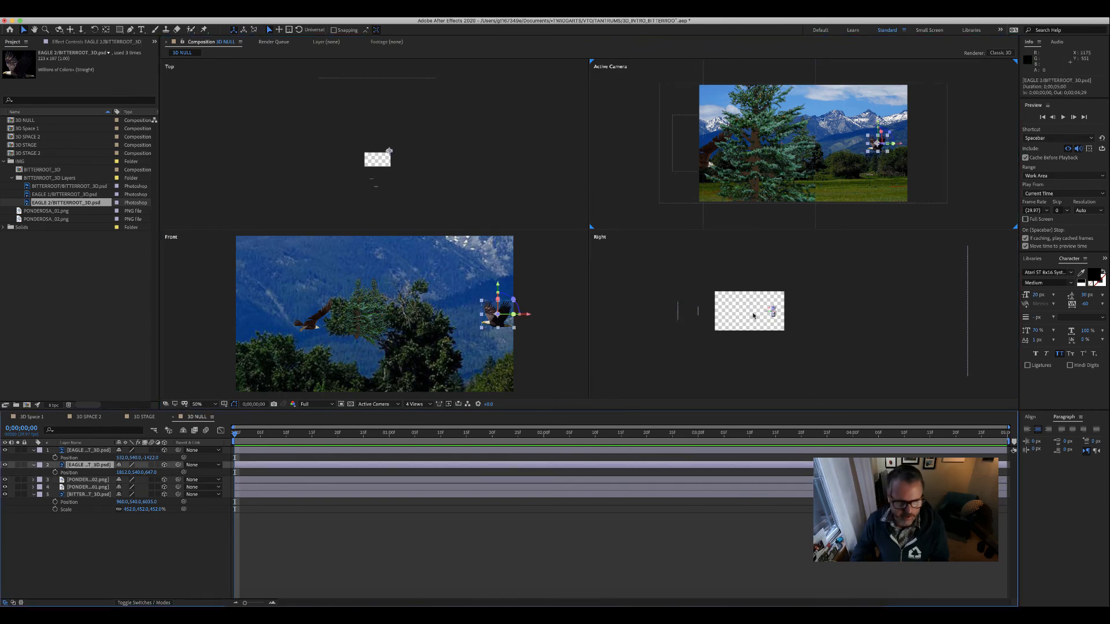
pyautogui.click(86, 485)
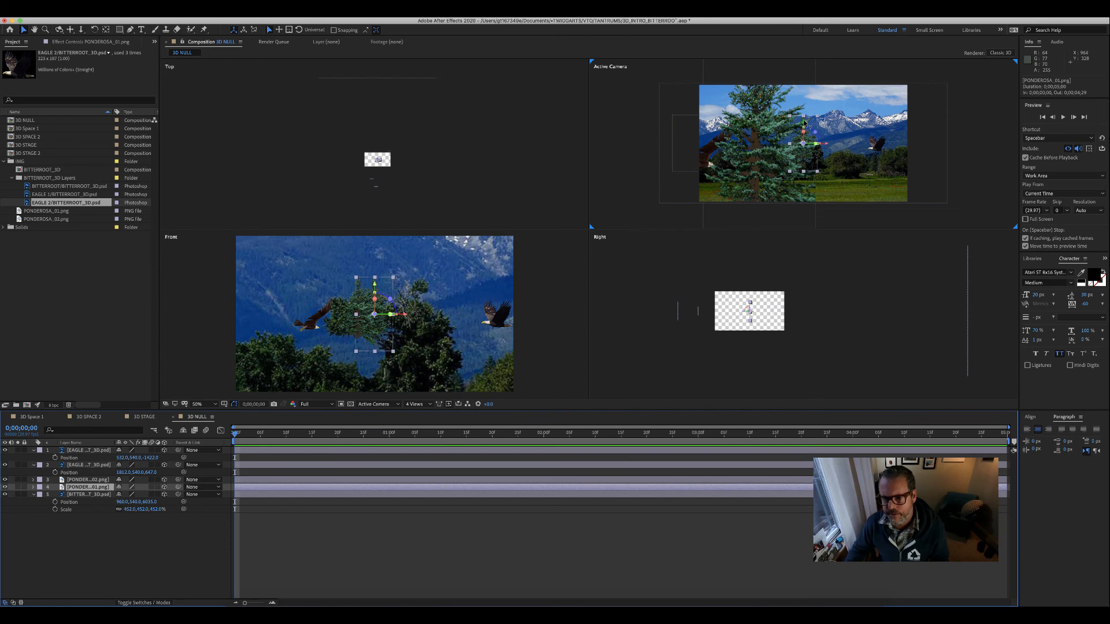
pyautogui.moveTo(803, 121); pyautogui.dragTo(812, 136)
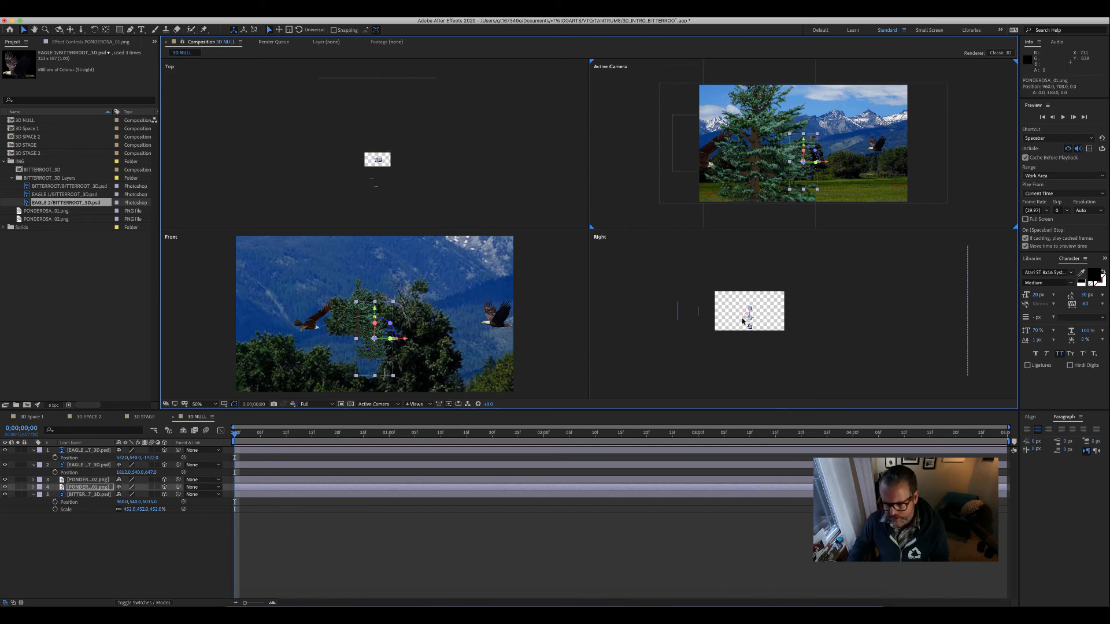
pyautogui.moveTo(745, 322); pyautogui.dragTo(840, 317)
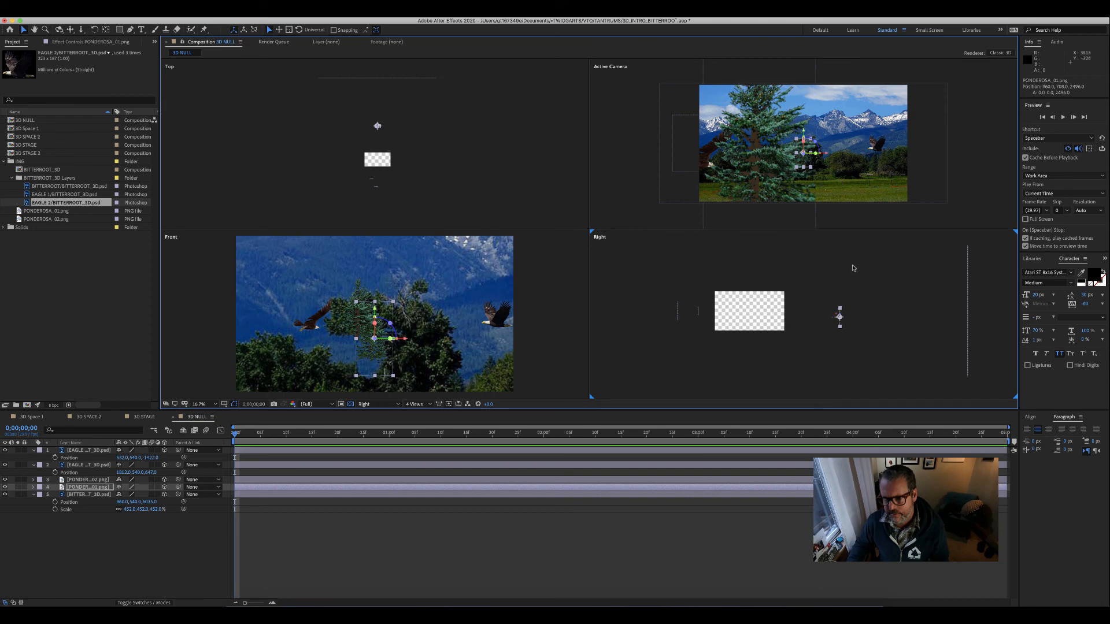
pyautogui.moveTo(828, 154); pyautogui.dragTo(940, 156)
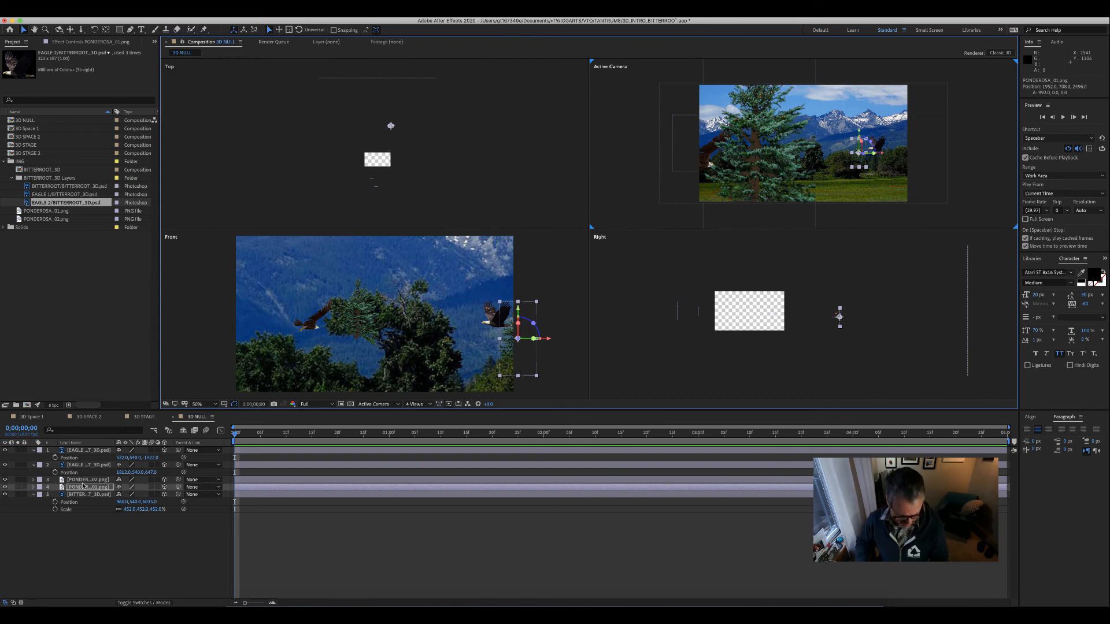
# Reveal the PONDEROSA_01 tree layer's Scale and enlarge the tree to a little over twice its size
pyautogui.press('s')
pyautogui.click(134, 493)
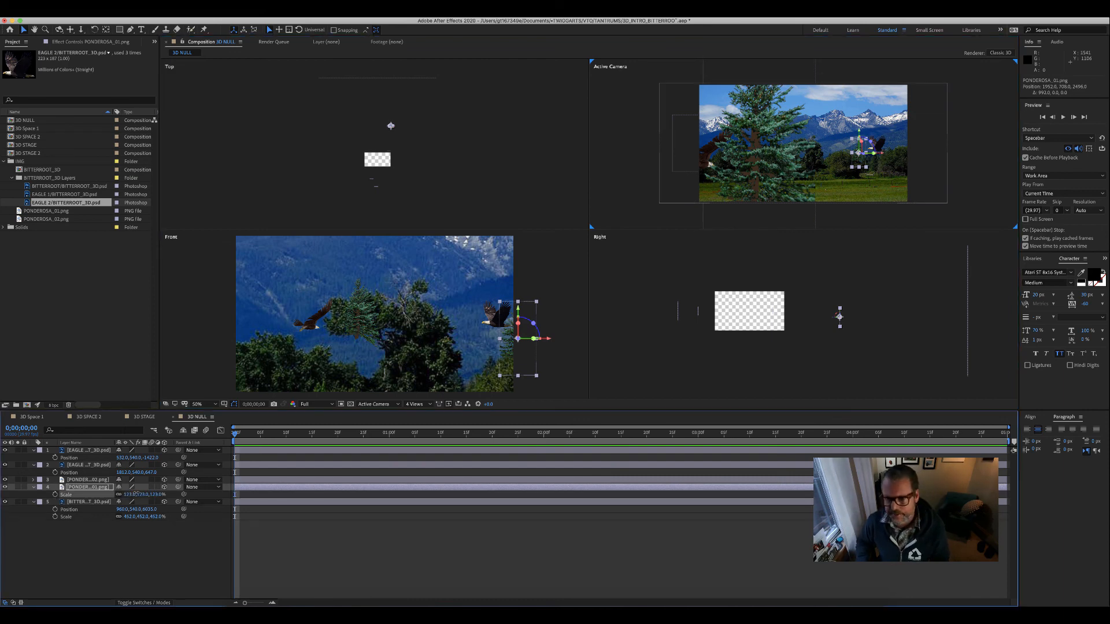
pyautogui.moveTo(134, 493); pyautogui.dragTo(172, 484)
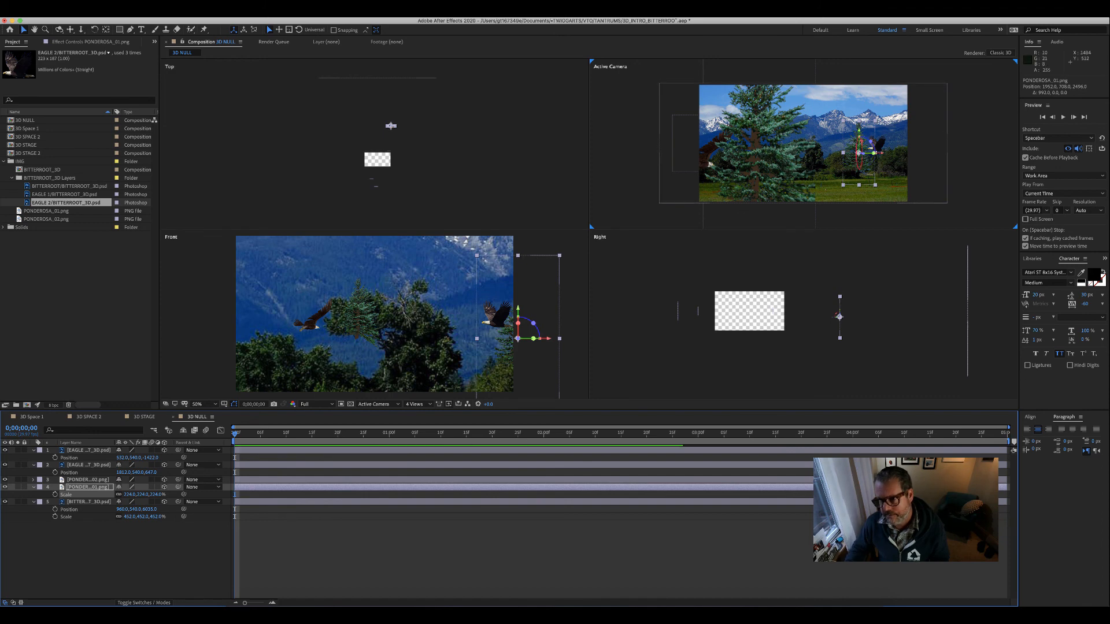
# Lower the PONDEROSA_01 tree to about Y 980, shift it sideways to about X 2132, and deselect the layer
pyautogui.moveTo(859, 140); pyautogui.dragTo(863, 140)
pyautogui.press('super+z')
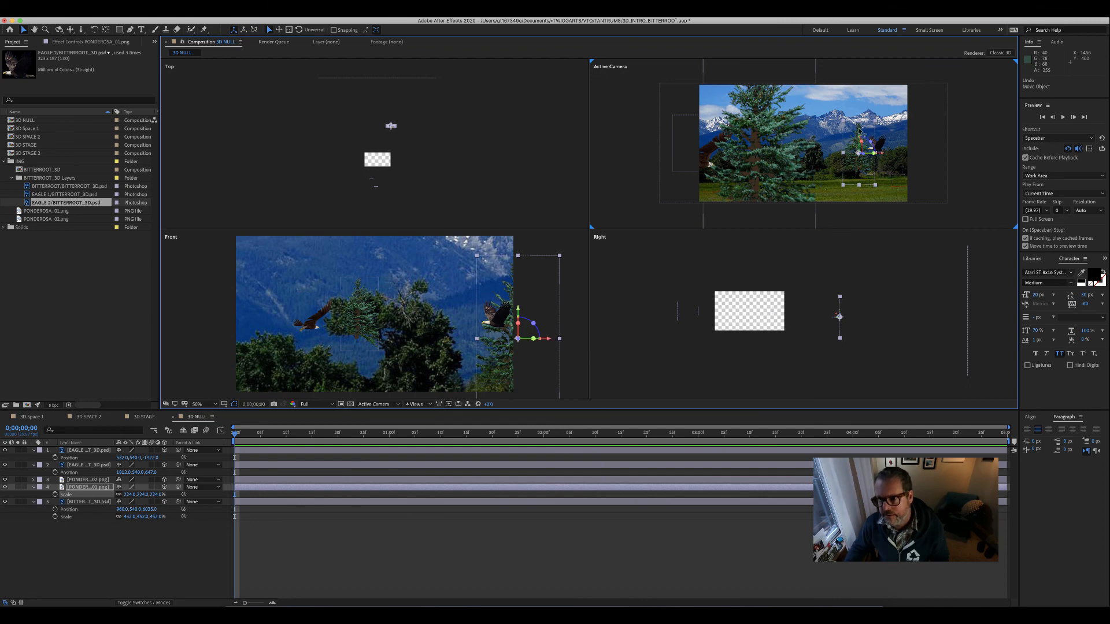
pyautogui.moveTo(858, 132); pyautogui.dragTo(903, 170)
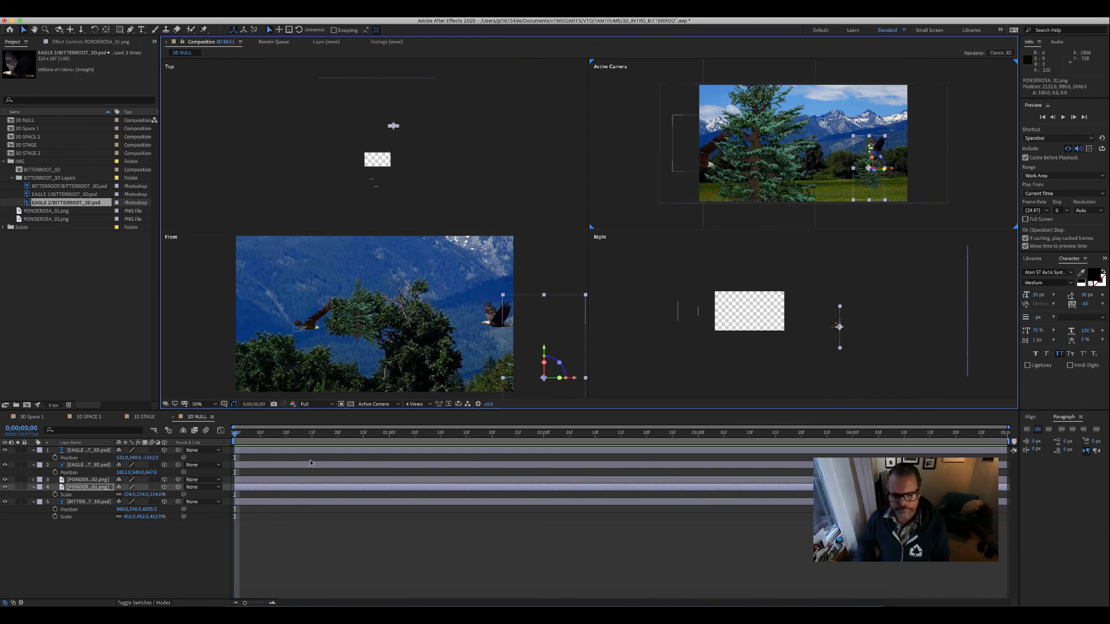
pyautogui.click(188, 564)
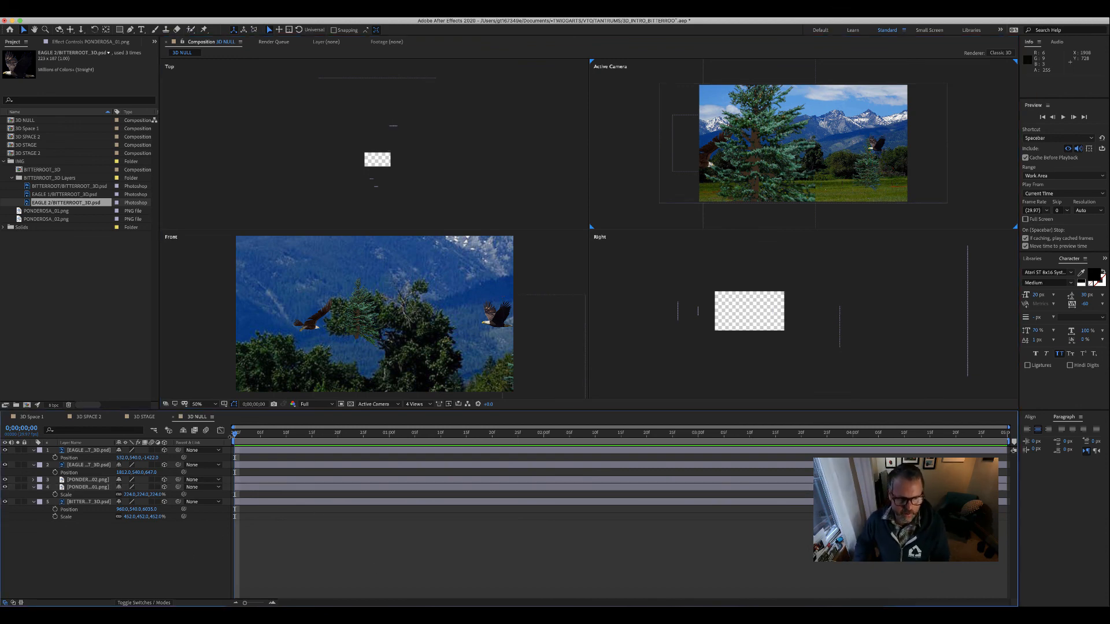